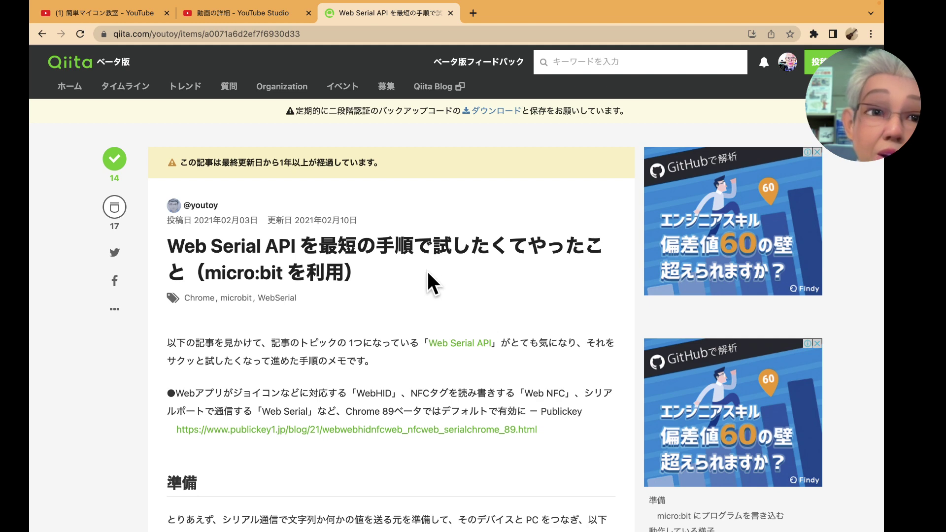
# Scroll the Qiita intro and bring up the context menu on the 'Web Serial API' link.
pyautogui.scroll(-1, 435, 273)
pyautogui.scroll(1, 435, 274)
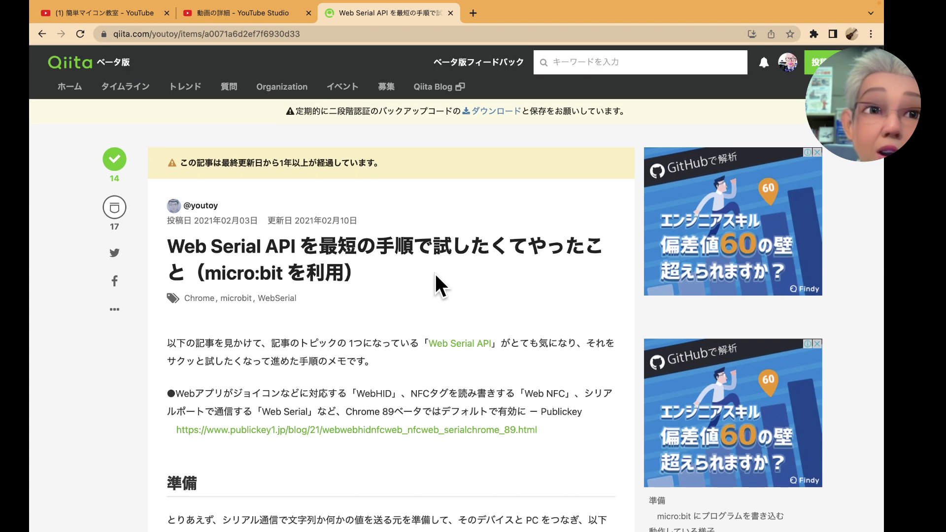
pyautogui.scroll(-1, 409, 284)
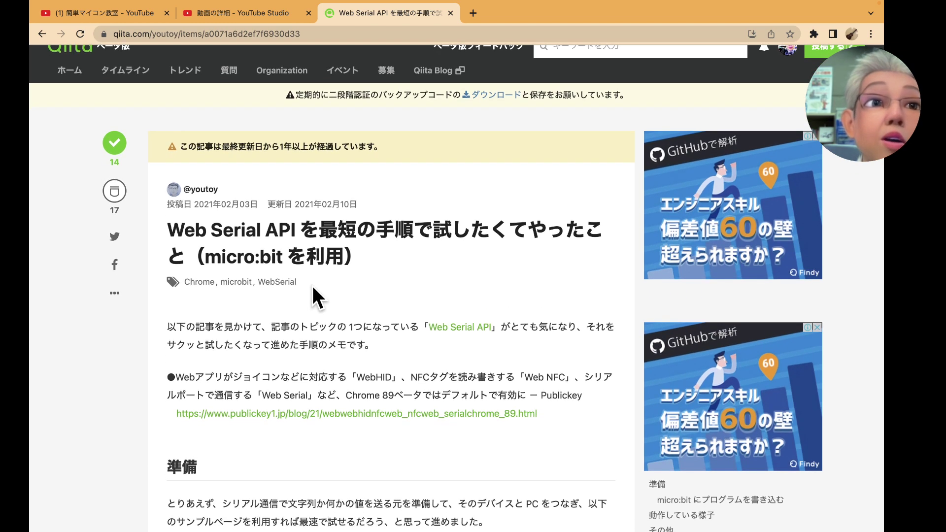
pyautogui.scroll(1, 385, 285)
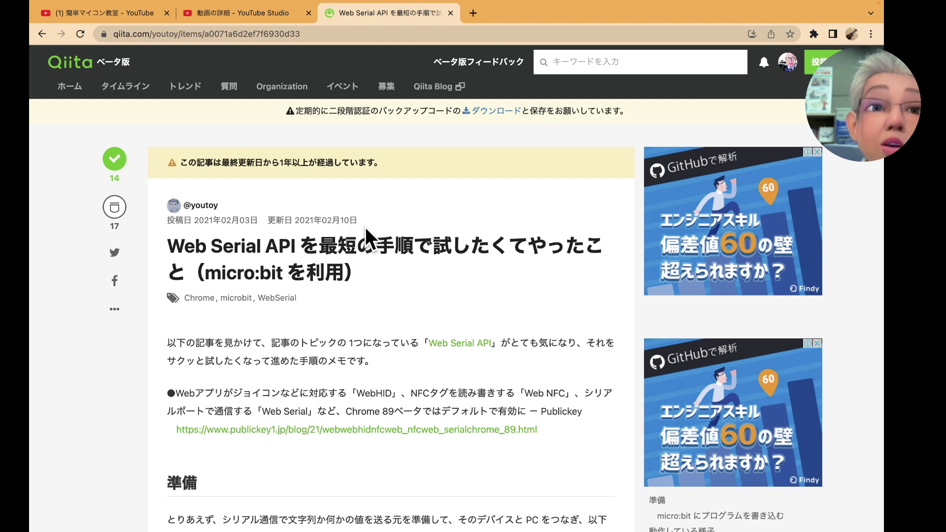
pyautogui.scroll(-1, 392, 282)
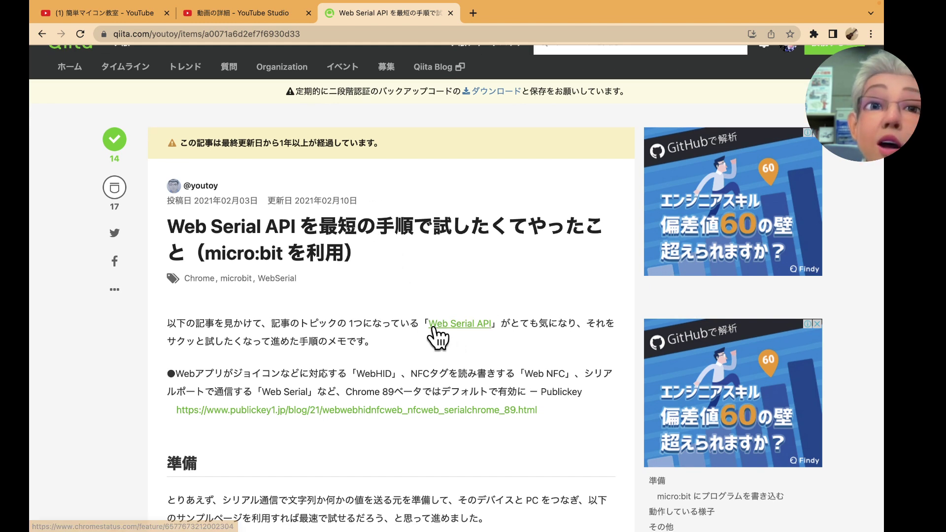
pyautogui.rightClick(449, 322)
# Open the Web Serial API link in a new tab, switch to it and dismiss the popups.
pyautogui.click(464, 319)
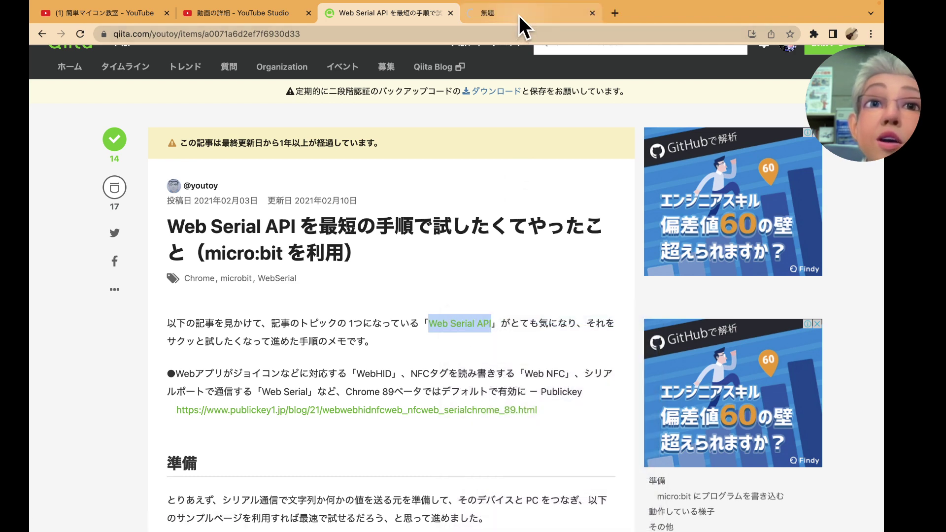
pyautogui.click(518, 15)
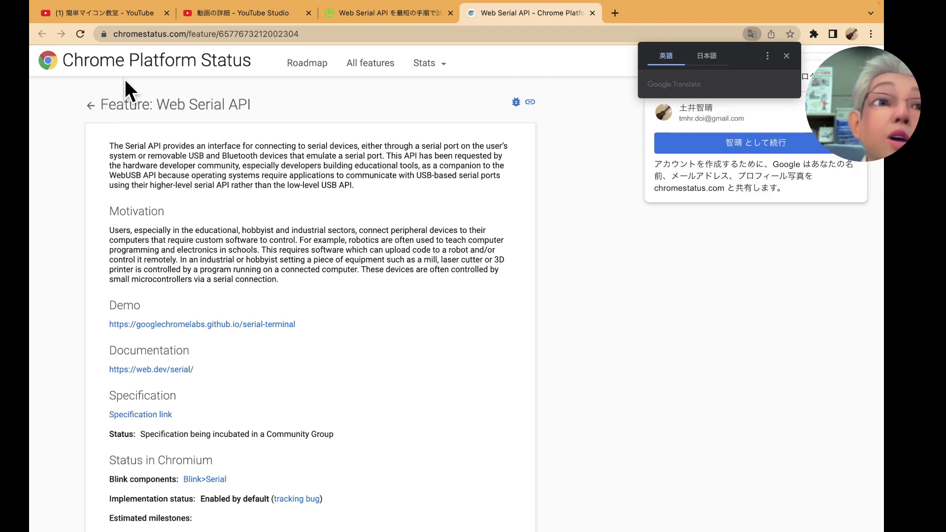
pyautogui.click(786, 56)
pyautogui.click(858, 76)
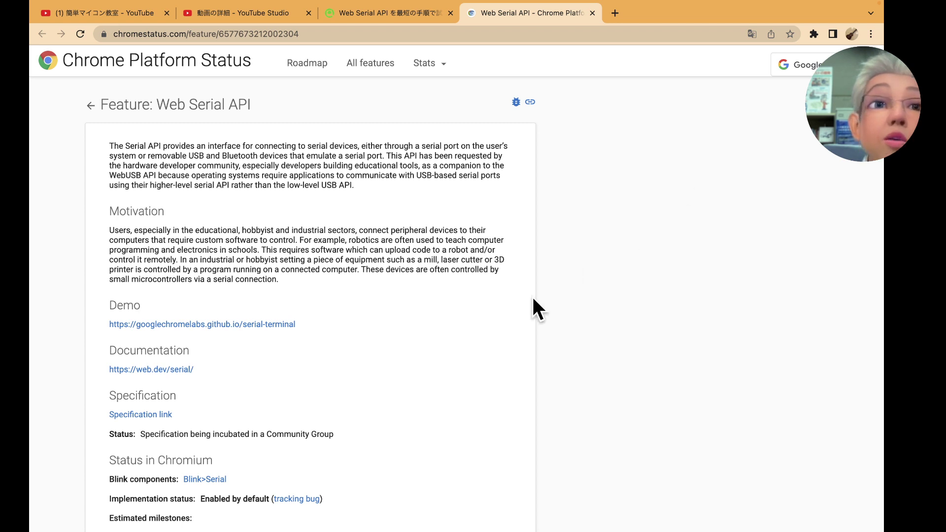
# Translate the Chrome Platform Status feature page into Japanese (日本語).
pyautogui.click(755, 34)
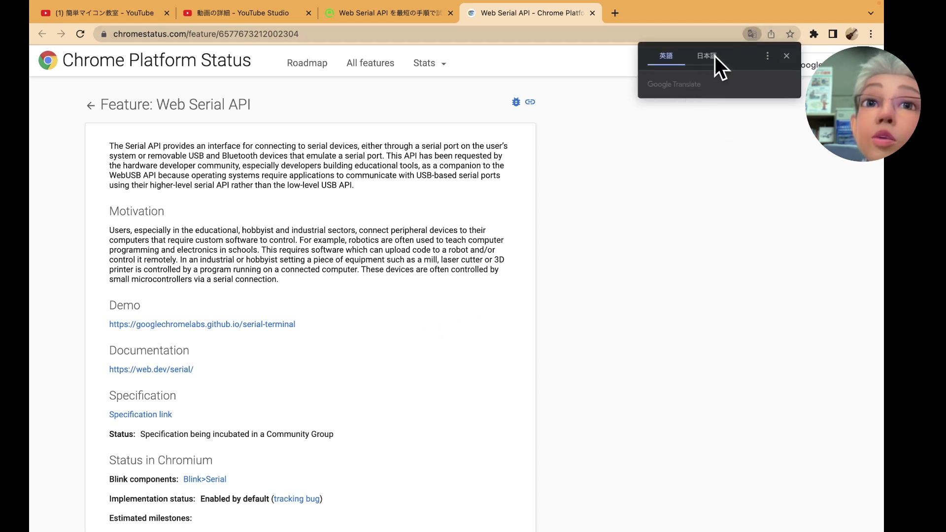
pyautogui.click(703, 59)
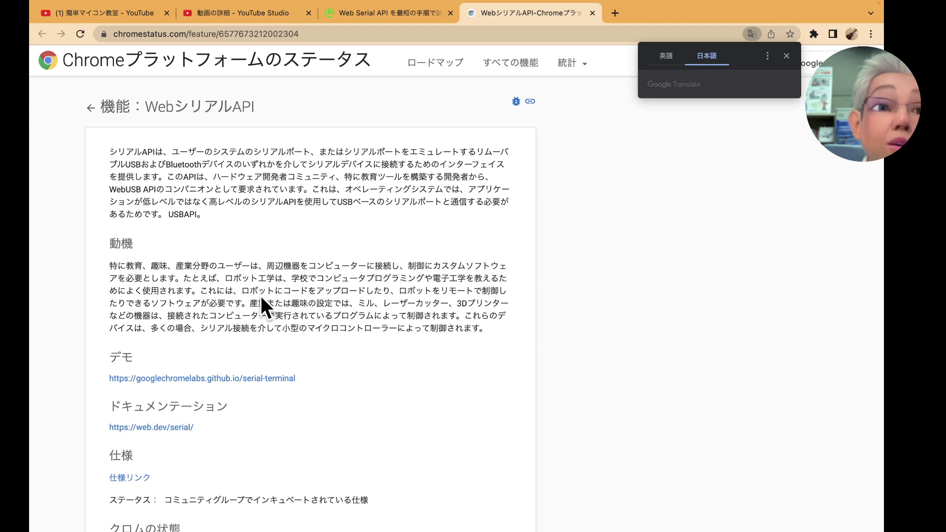
pyautogui.click(786, 56)
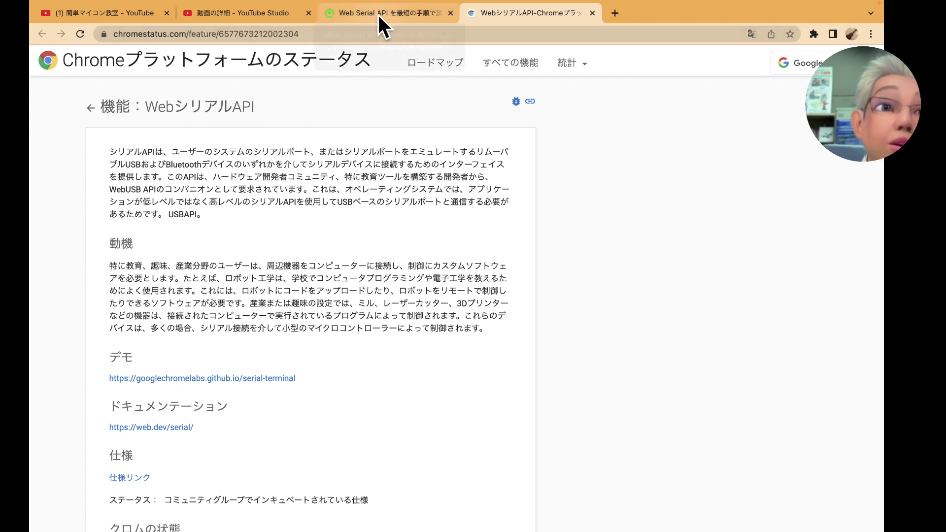
# Scroll through the translated feature page, then go back to the Qiita article tab.
pyautogui.scroll(-2, 367, 223)
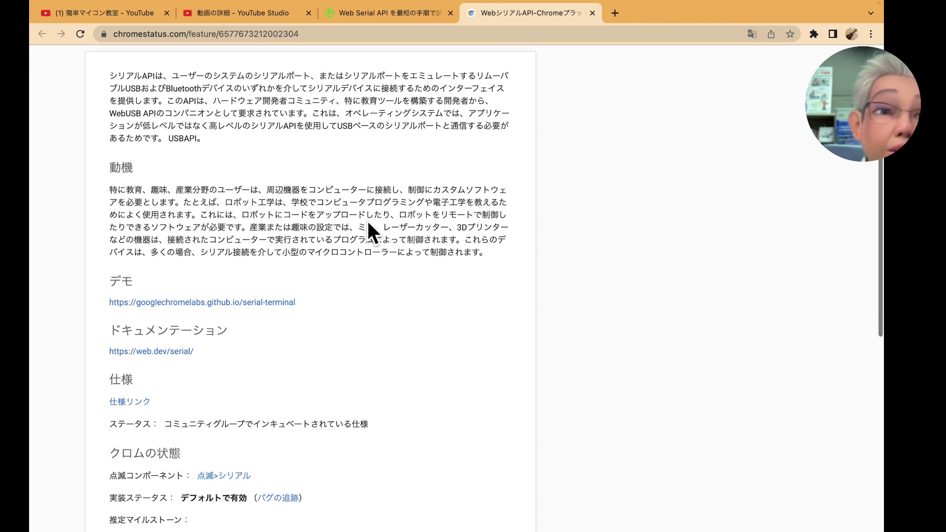
pyautogui.scroll(-2, 367, 223)
pyautogui.scroll(-3, 368, 223)
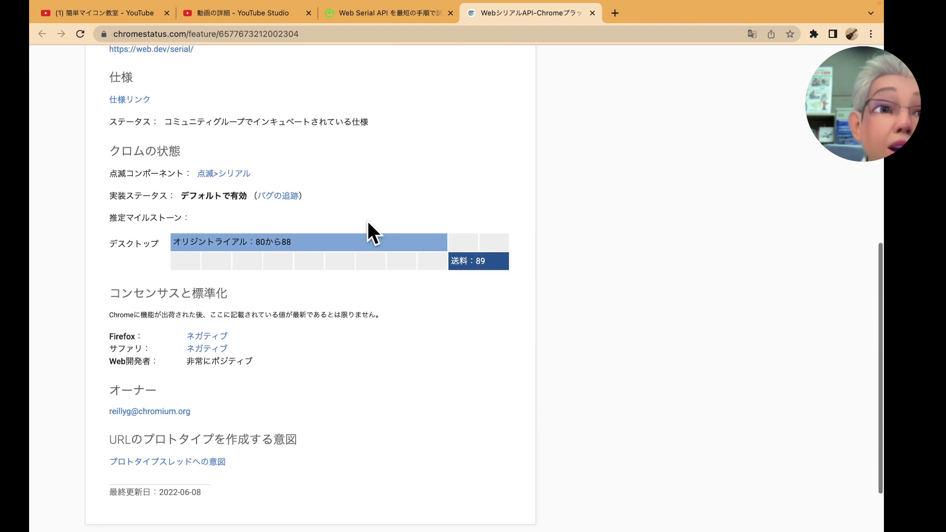
pyautogui.scroll(3, 367, 223)
pyautogui.scroll(5, 367, 223)
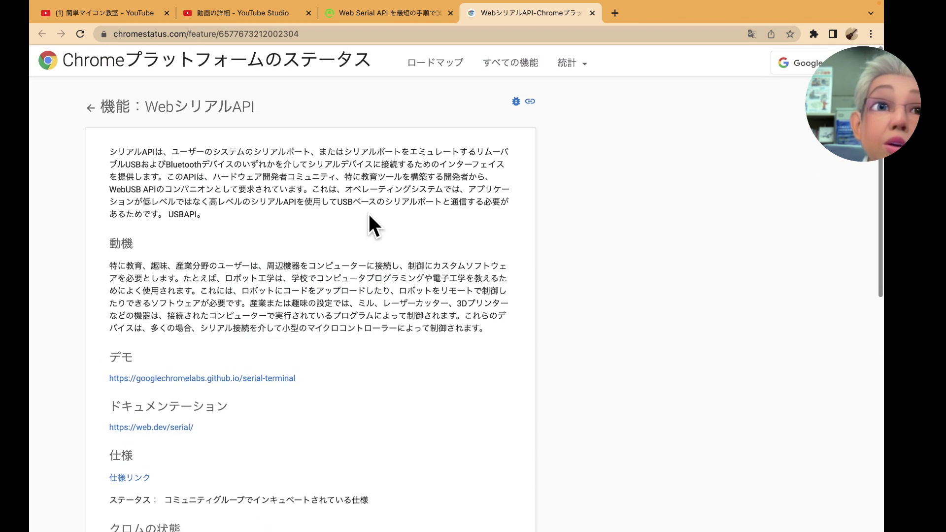
pyautogui.click(375, 15)
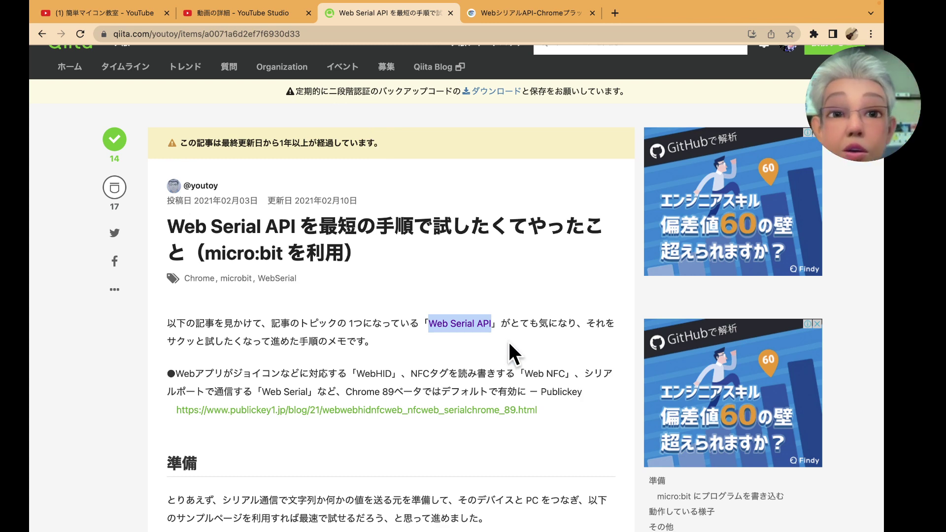
# Scroll to the 準備 section and bring up the googlechromelabs serial-terminal link's context menu.
pyautogui.scroll(-3, 510, 346)
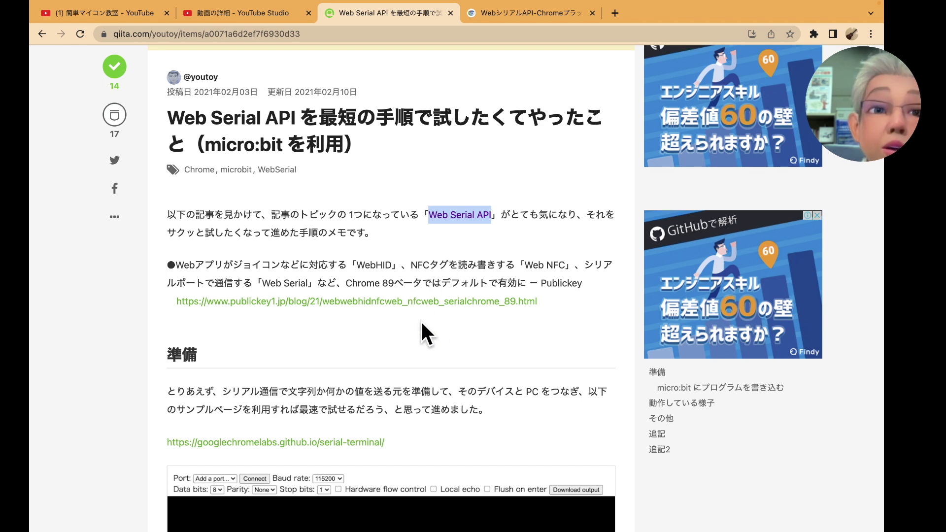
pyautogui.scroll(-2, 423, 323)
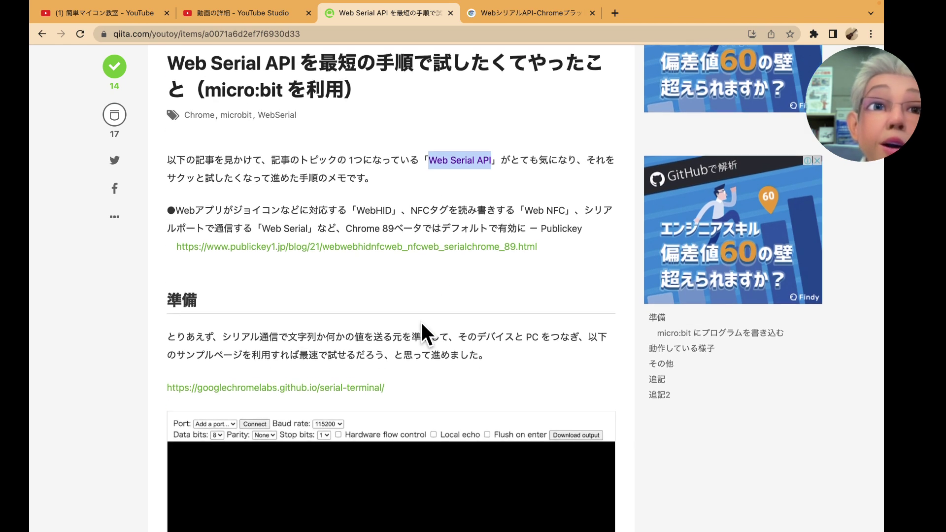
pyautogui.scroll(-2, 331, 274)
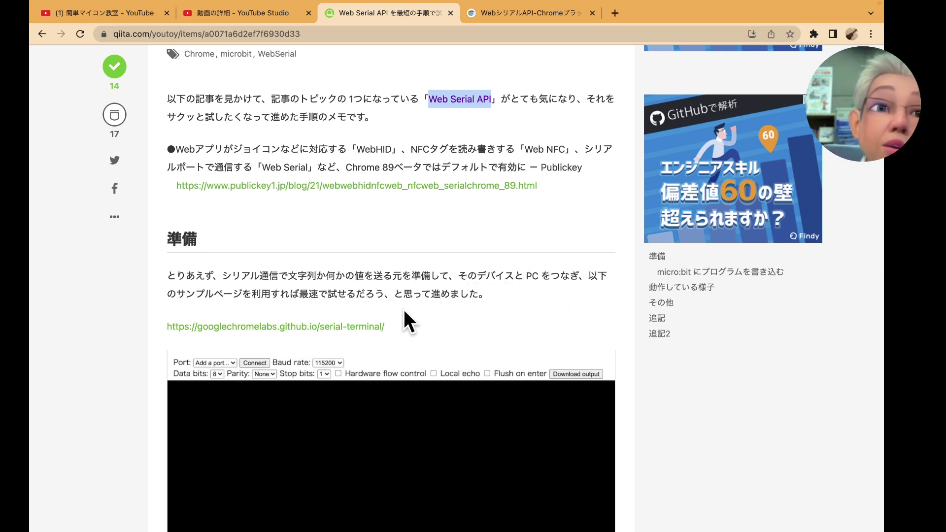
pyautogui.scroll(-1, 427, 327)
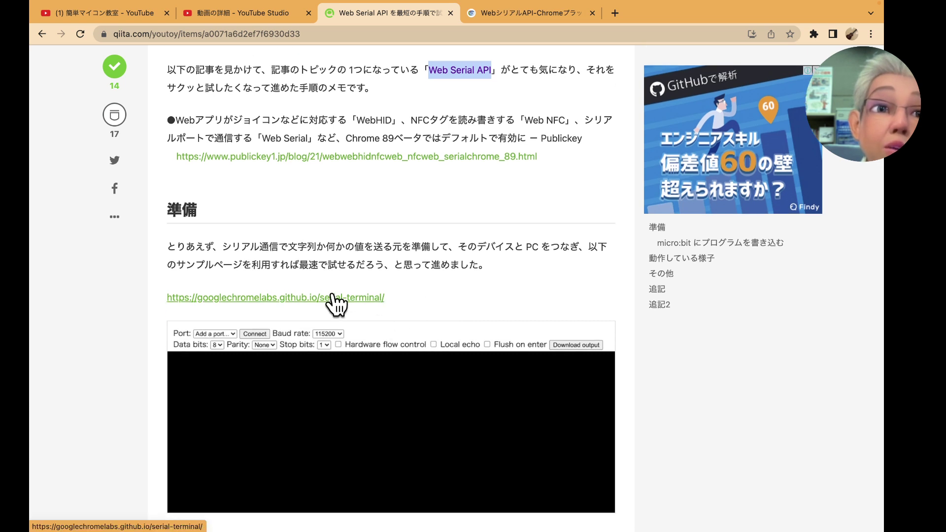
pyautogui.rightClick(335, 293)
# Open the serial-terminal sample page in a new tab, then load the GoogleChromeLabs/serial-terminal GitHub repo.
pyautogui.click(367, 299)
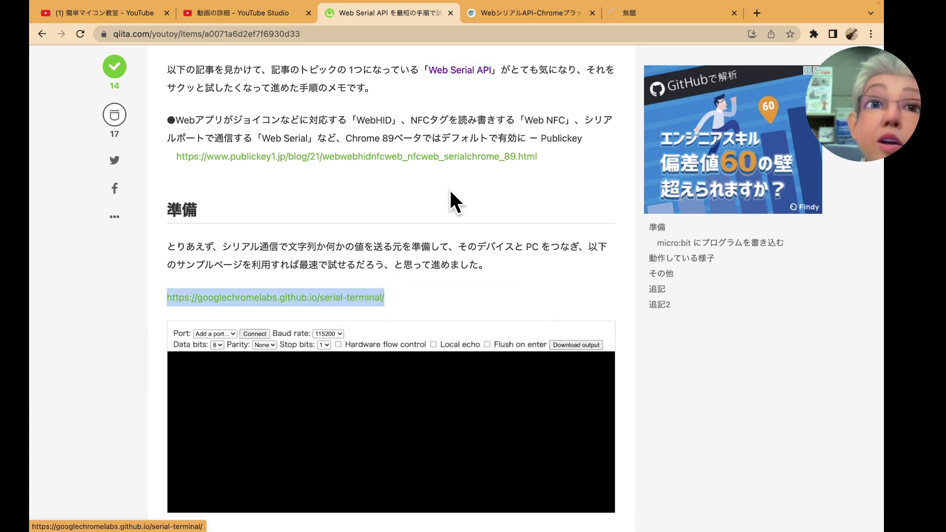
pyautogui.click(649, 10)
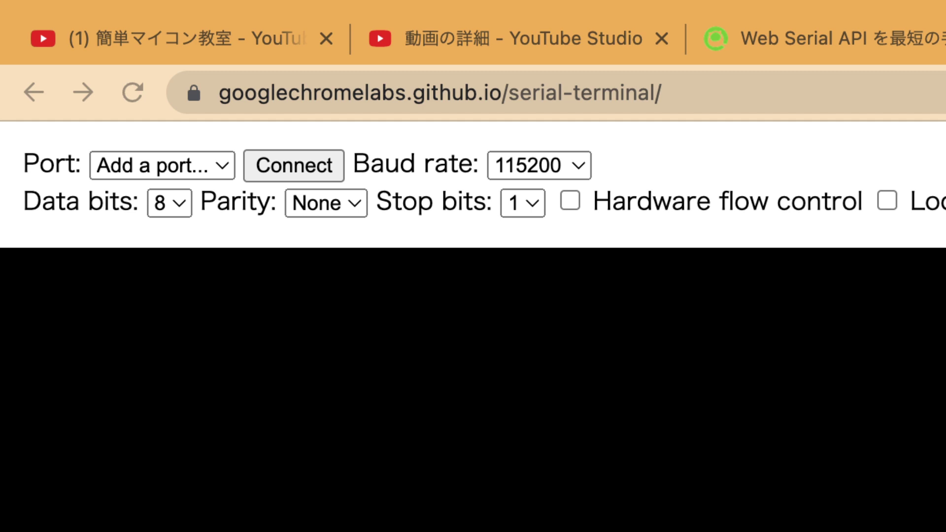
pyautogui.press('super+t')
pyautogui.rightClick(887, 89)
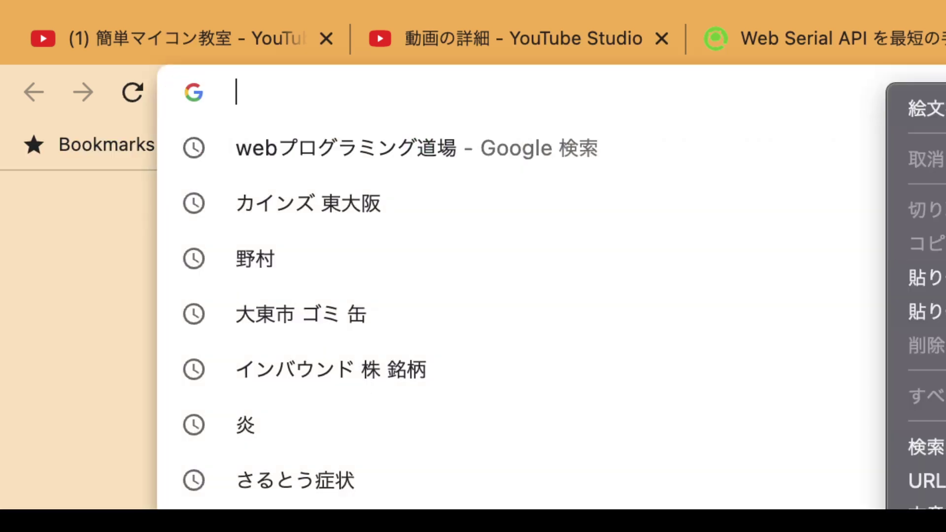
pyautogui.click(924, 311)
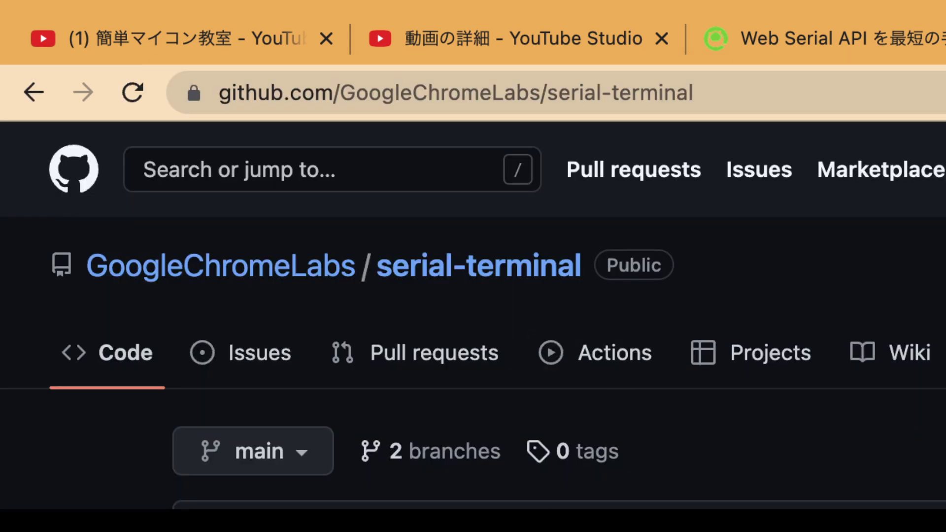
# Scroll through the serial-terminal repository's file list and README.
pyautogui.scroll(-10, 561, 316)
pyautogui.scroll(-3, 561, 316)
pyautogui.scroll(-3, 560, 316)
pyautogui.scroll(-5, 561, 316)
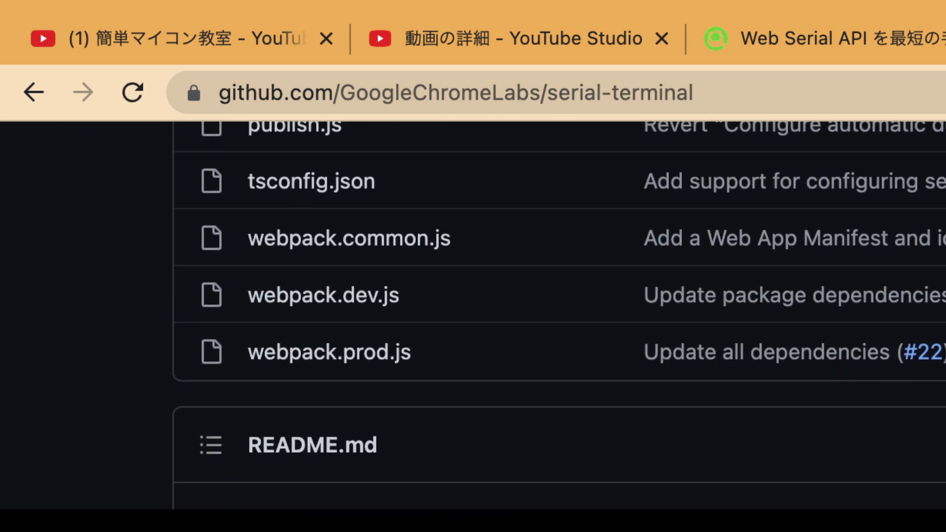
pyautogui.scroll(-2, 560, 316)
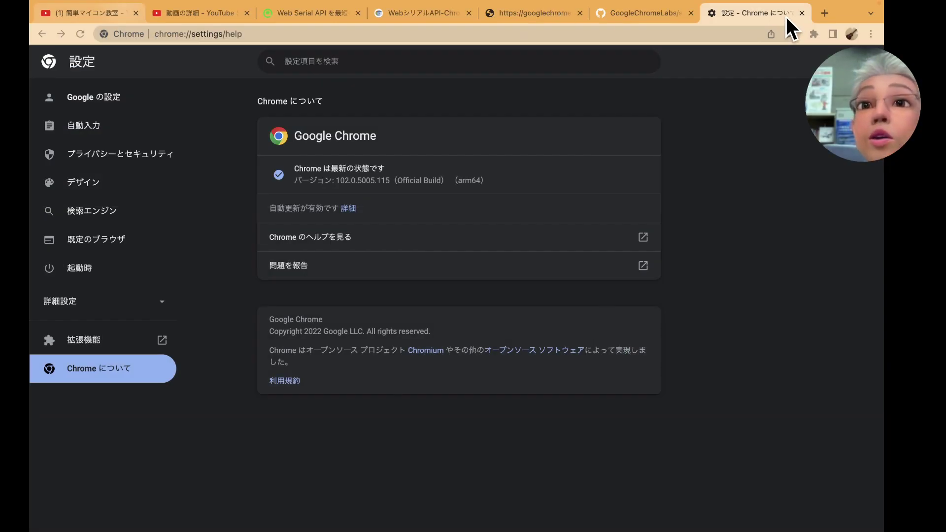
# Cycle through the GitHub repo, serial terminal and Chrome settings tabs, ending on the Qiita article.
pyautogui.click(647, 13)
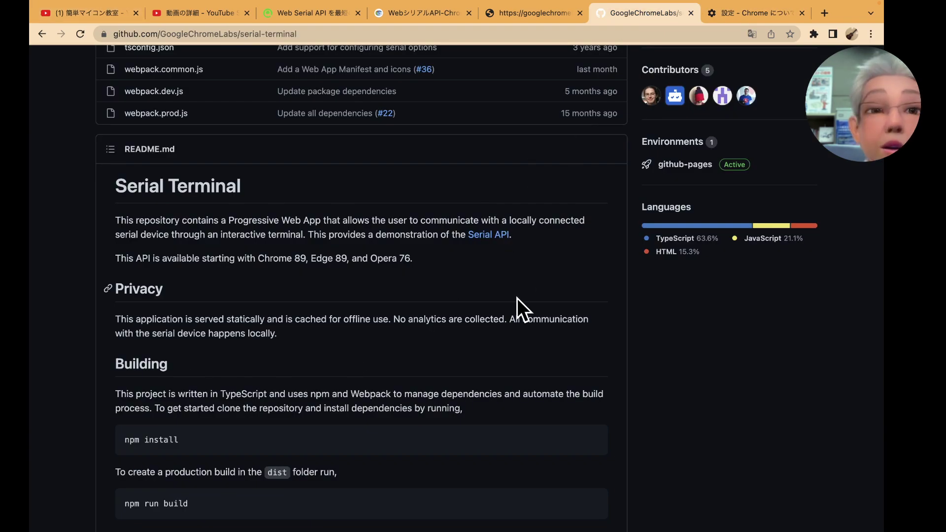
pyautogui.scroll(6, 435, 301)
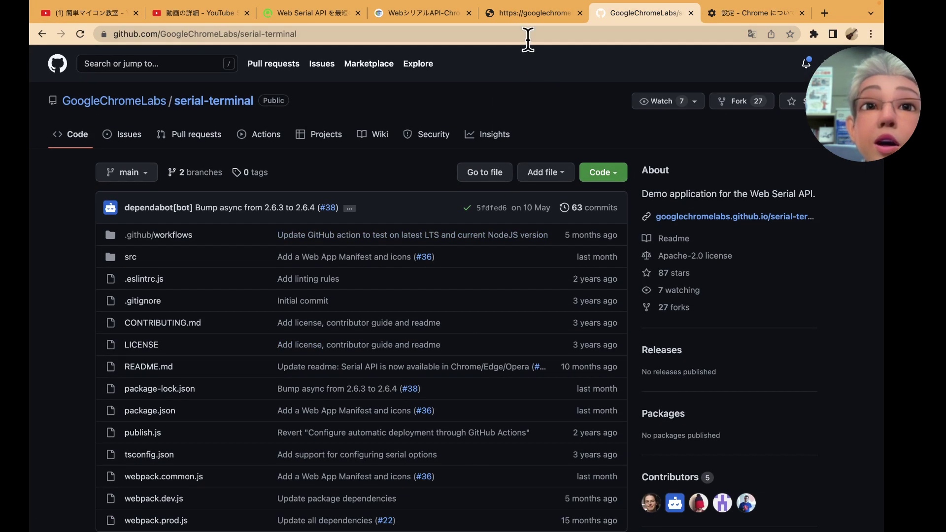
pyautogui.click(537, 18)
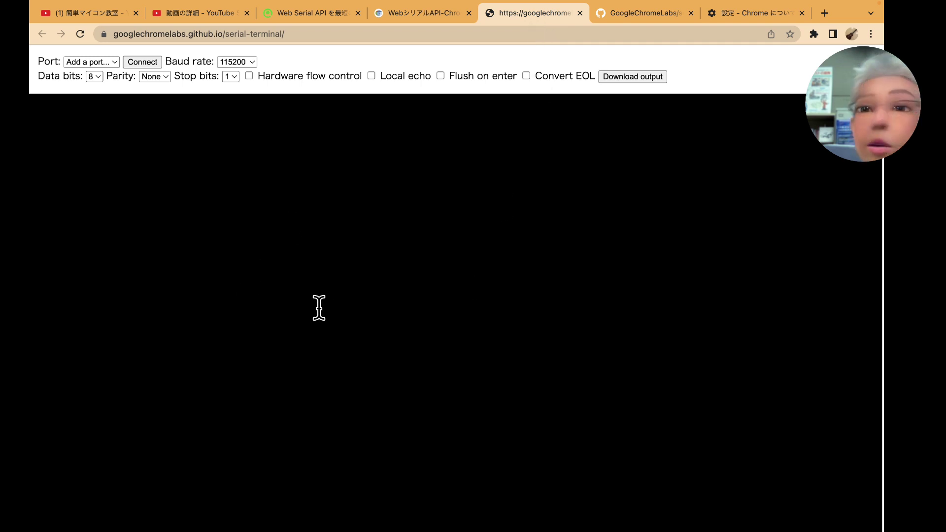
pyautogui.click(640, 14)
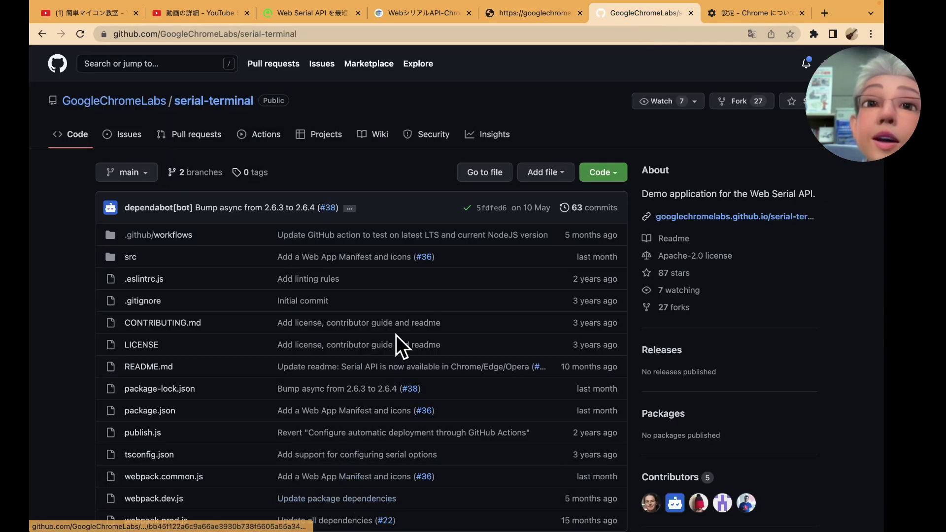
pyautogui.click(748, 15)
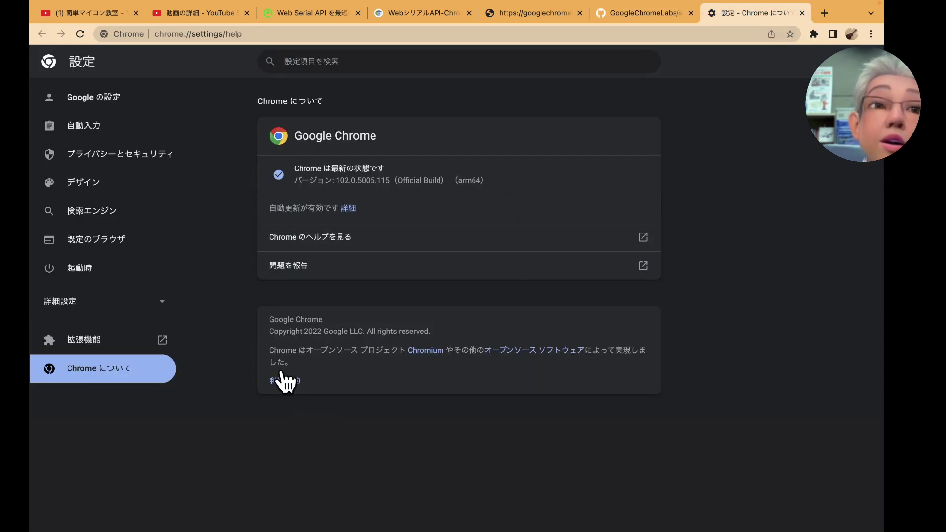
pyautogui.click(647, 10)
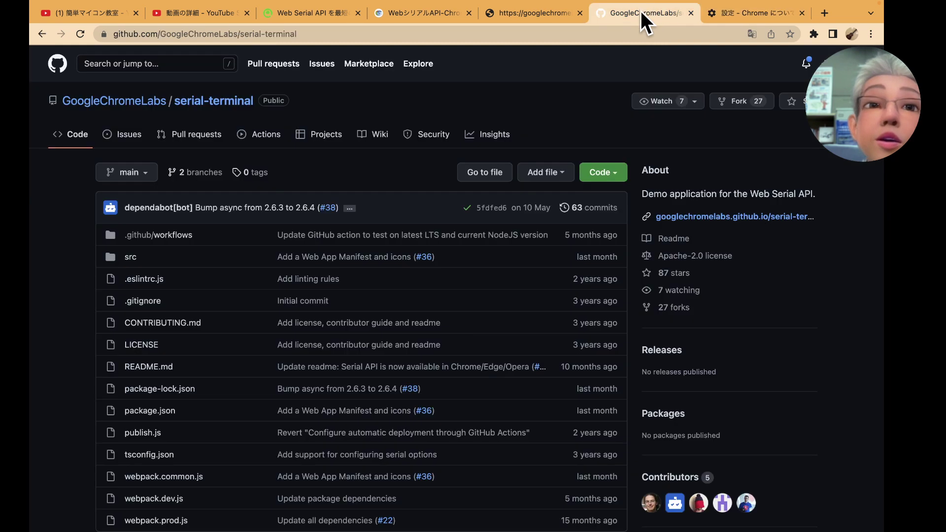
pyautogui.click(519, 15)
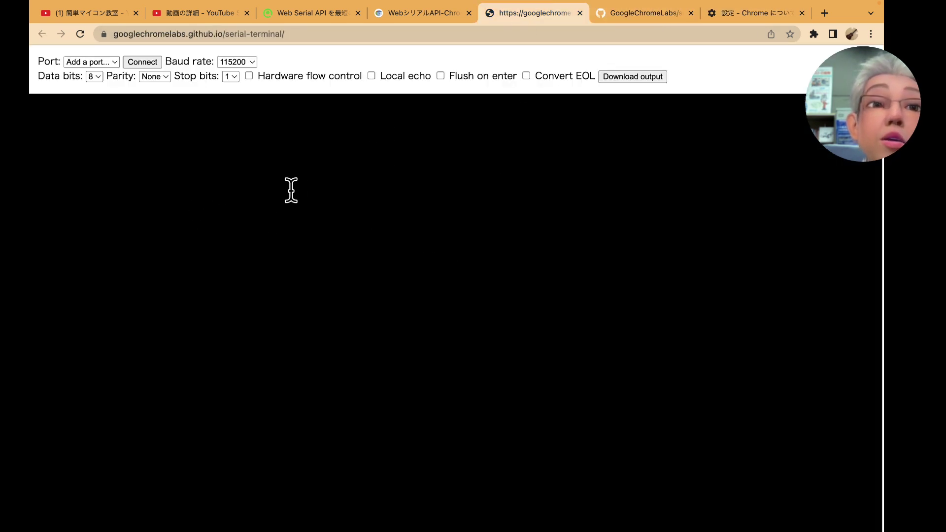
pyautogui.click(327, 17)
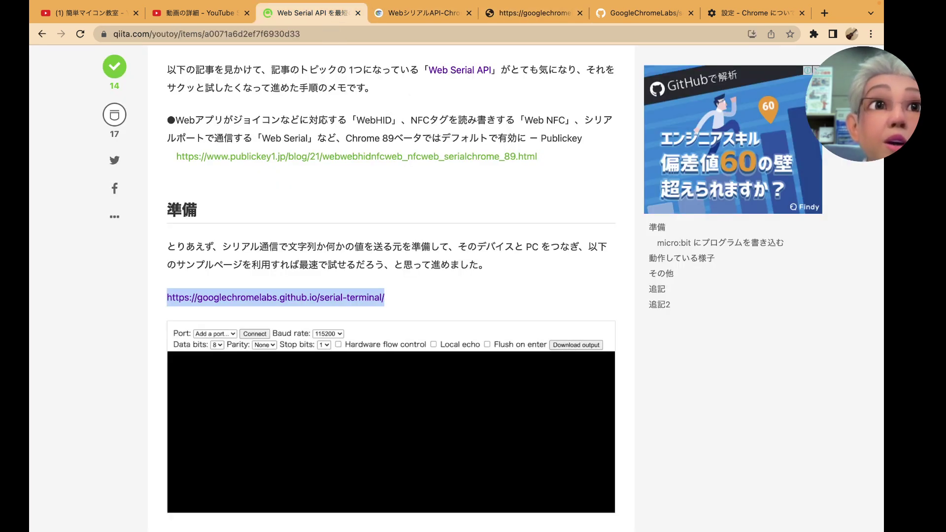
# Scroll the Qiita article down to the 'micro:bit にプログラムを書き込む' section and its MakeCode screenshot.
pyautogui.press('super+Tab')
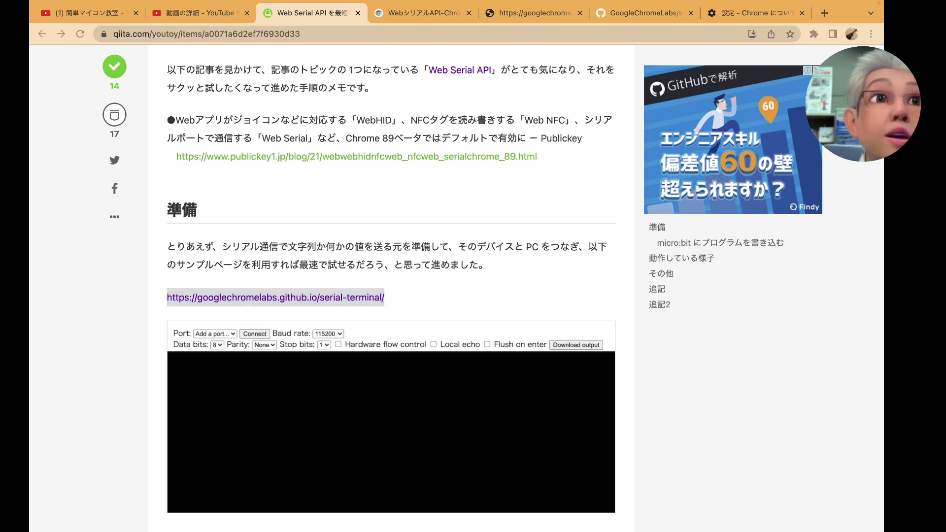
pyautogui.scroll(-2, 391, 219)
pyautogui.scroll(-3, 391, 219)
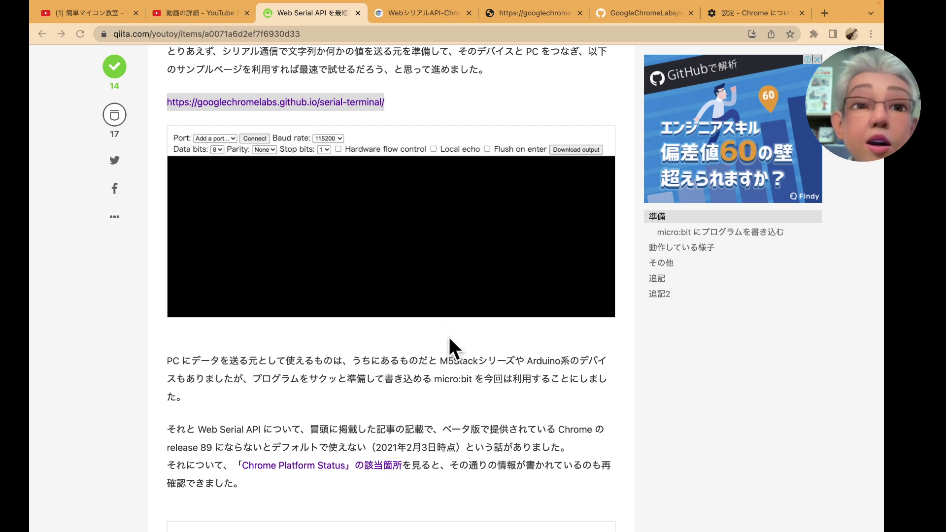
pyautogui.scroll(-2, 479, 385)
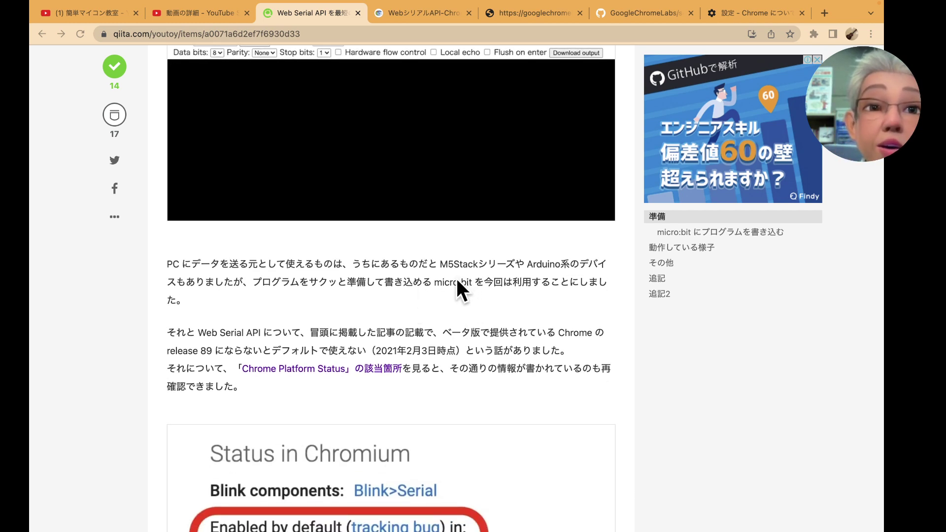
pyautogui.scroll(-1, 450, 284)
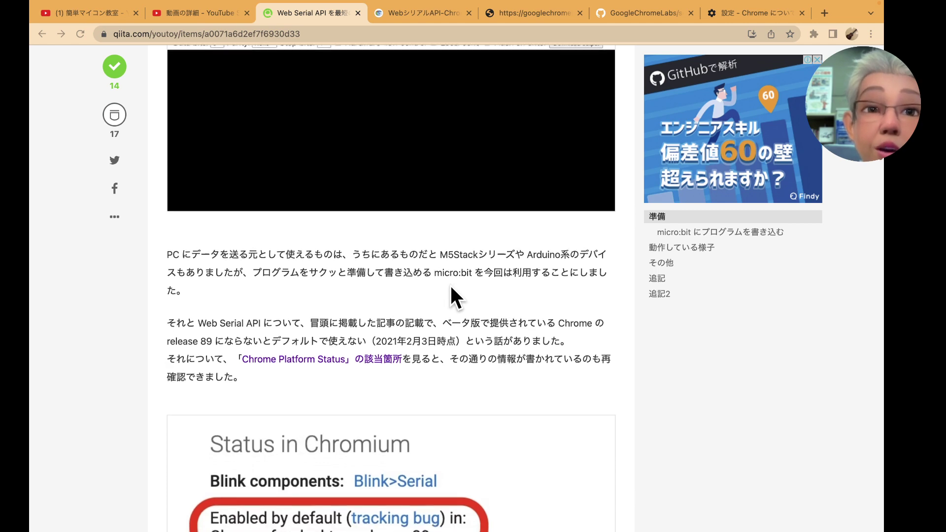
pyautogui.scroll(-1, 440, 288)
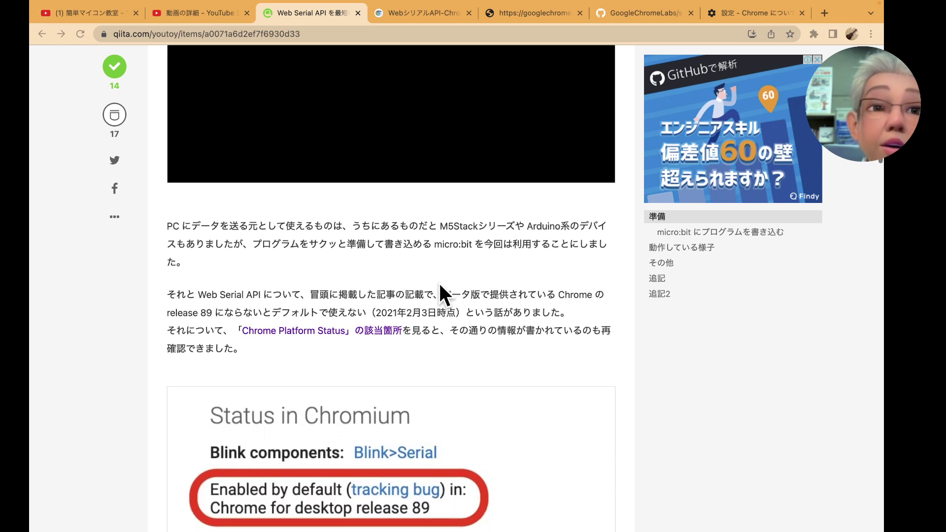
pyautogui.scroll(-2, 439, 283)
pyautogui.scroll(-2, 461, 320)
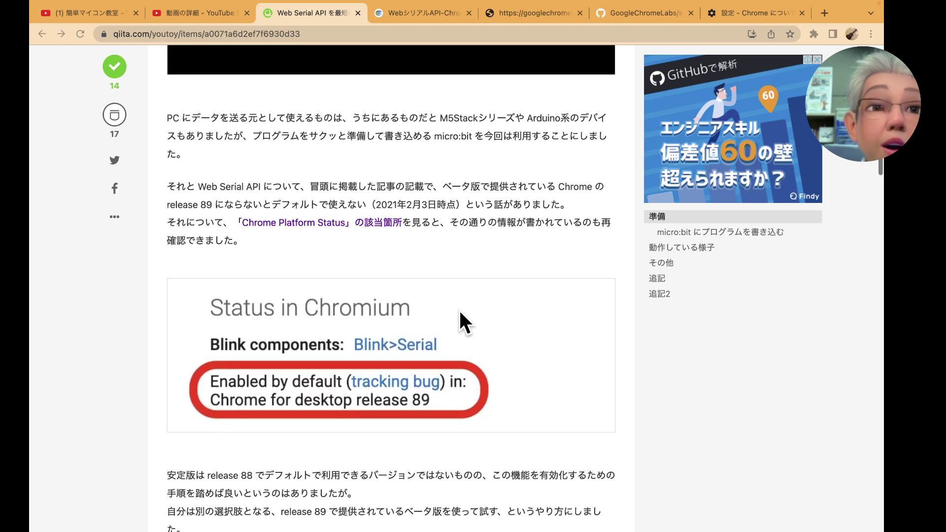
pyautogui.scroll(-3, 440, 309)
pyautogui.scroll(-2, 438, 302)
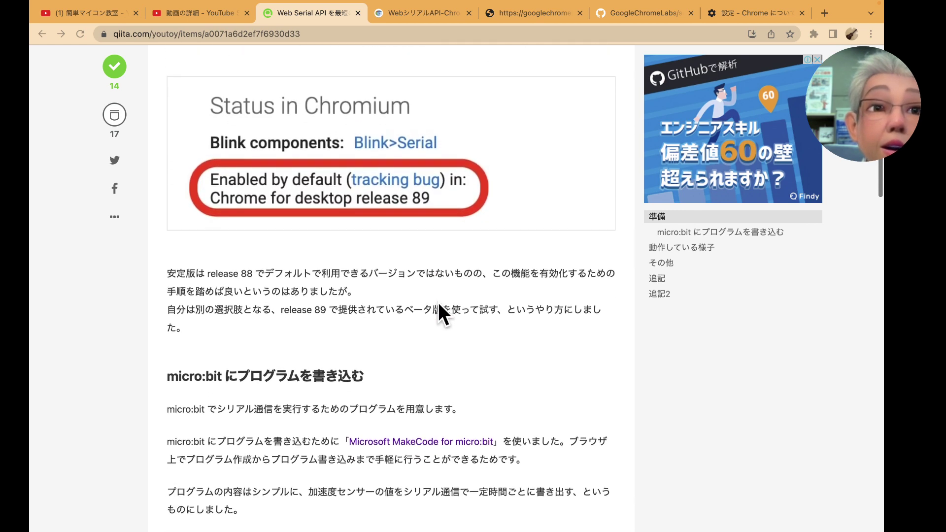
pyautogui.scroll(4, 438, 302)
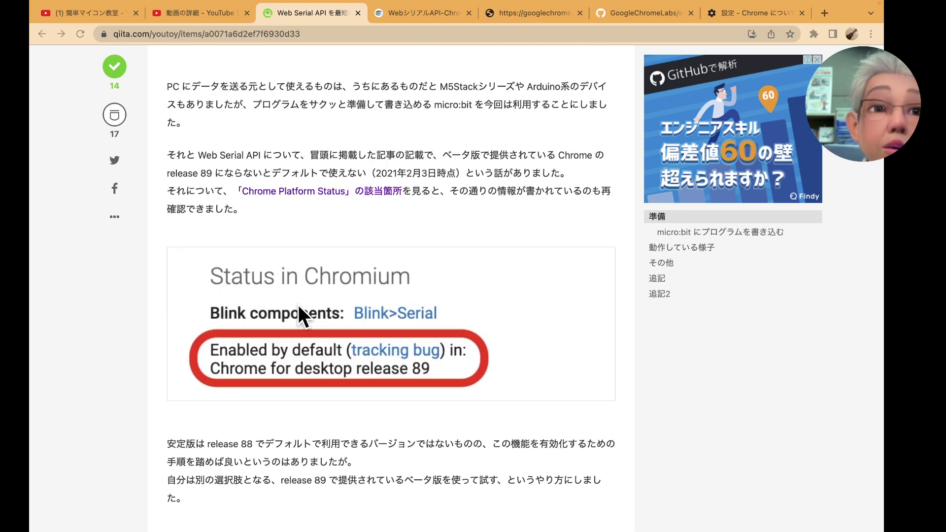
pyautogui.scroll(1, 453, 251)
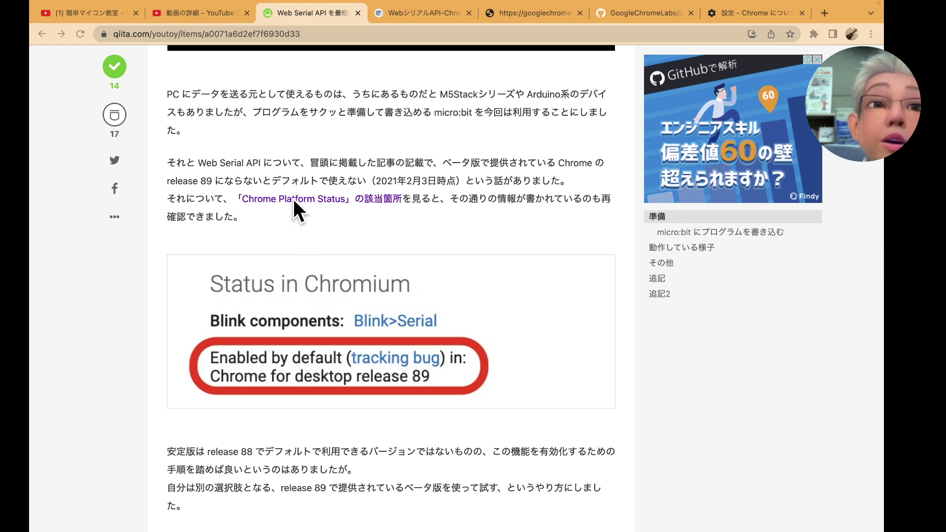
pyautogui.scroll(-3, 307, 242)
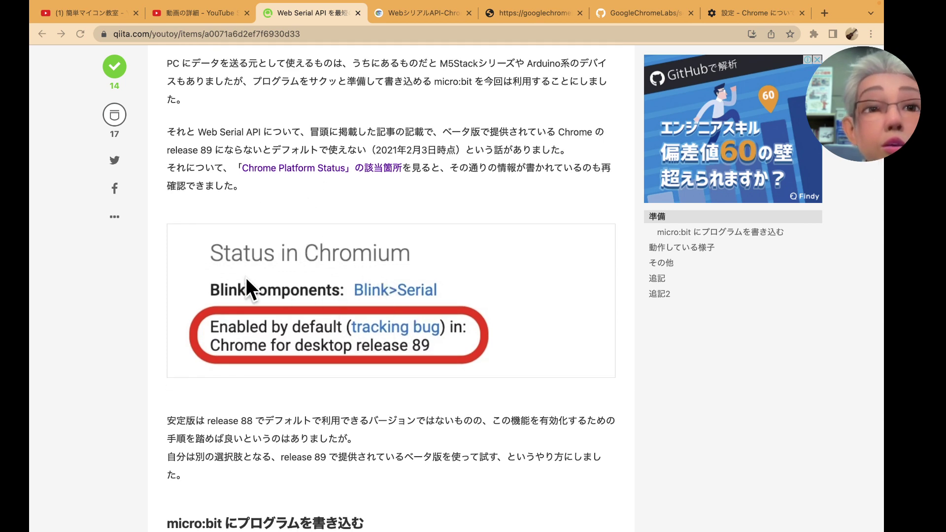
pyautogui.scroll(-1, 362, 295)
pyautogui.scroll(-2, 374, 305)
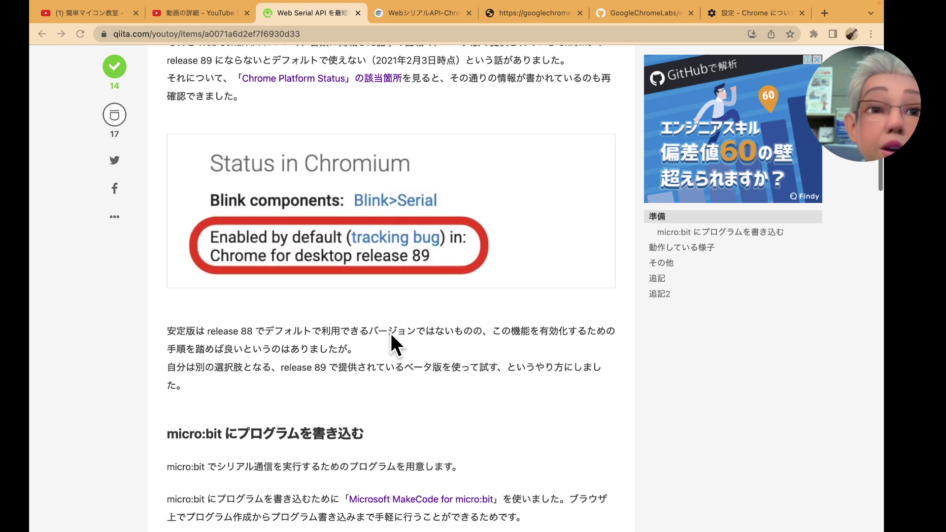
pyautogui.scroll(-5, 390, 360)
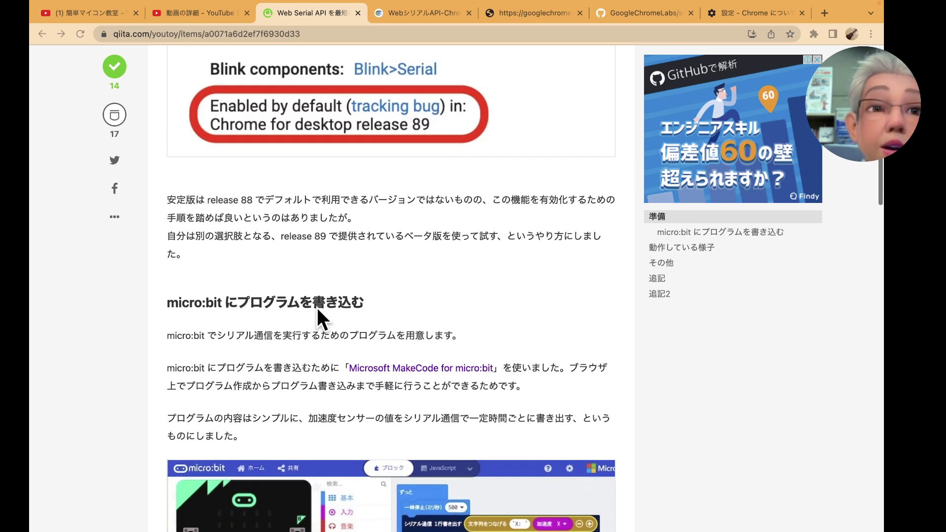
pyautogui.scroll(-5, 343, 256)
pyautogui.scroll(-3, 344, 262)
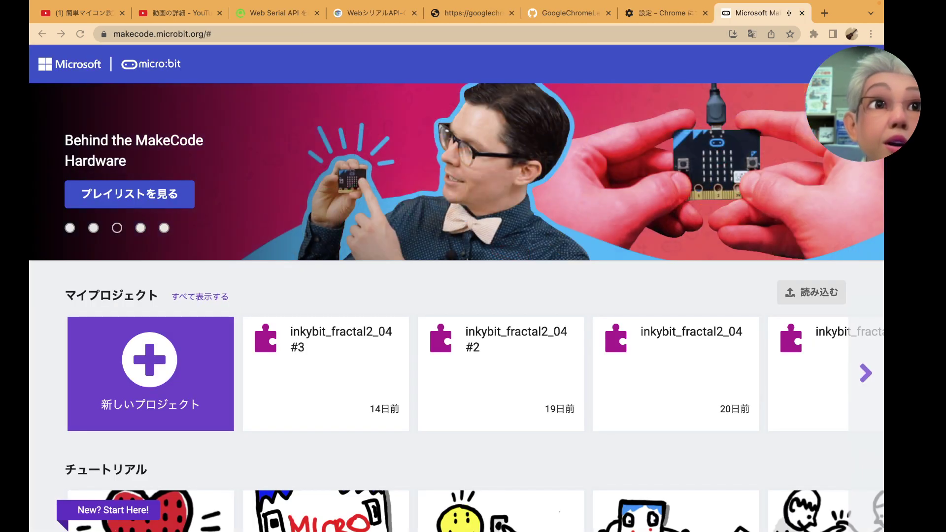
# Create a new MakeCode project named 'microbit_serialApi', then switch back to the Qiita article.
pyautogui.click(162, 364)
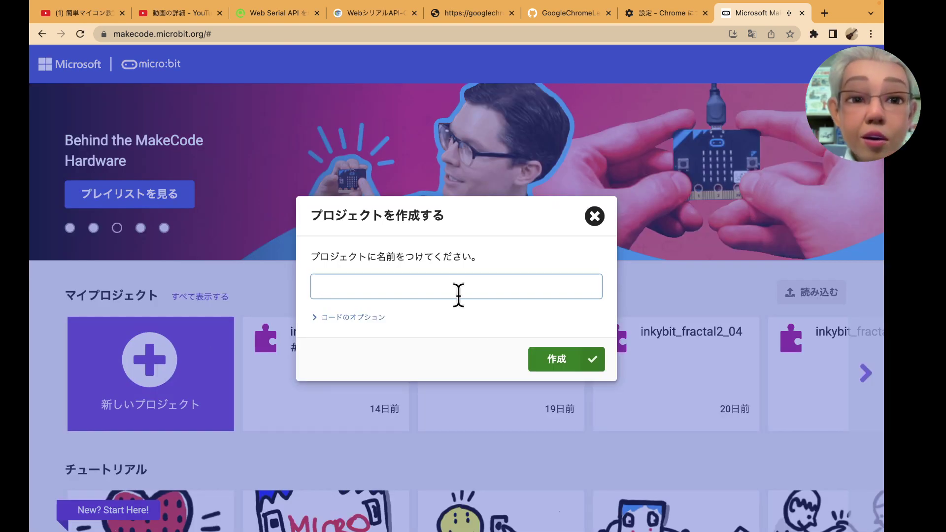
pyautogui.write('icrobit')
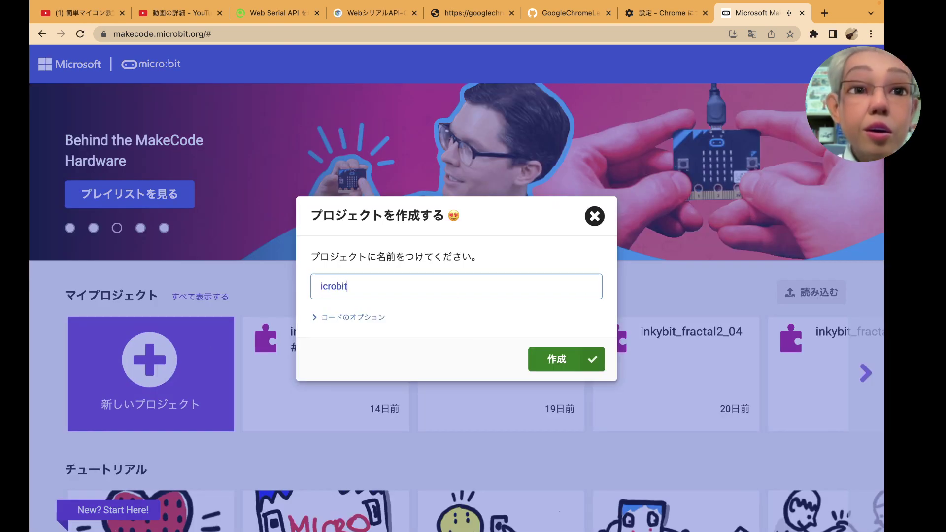
pyautogui.write('_')
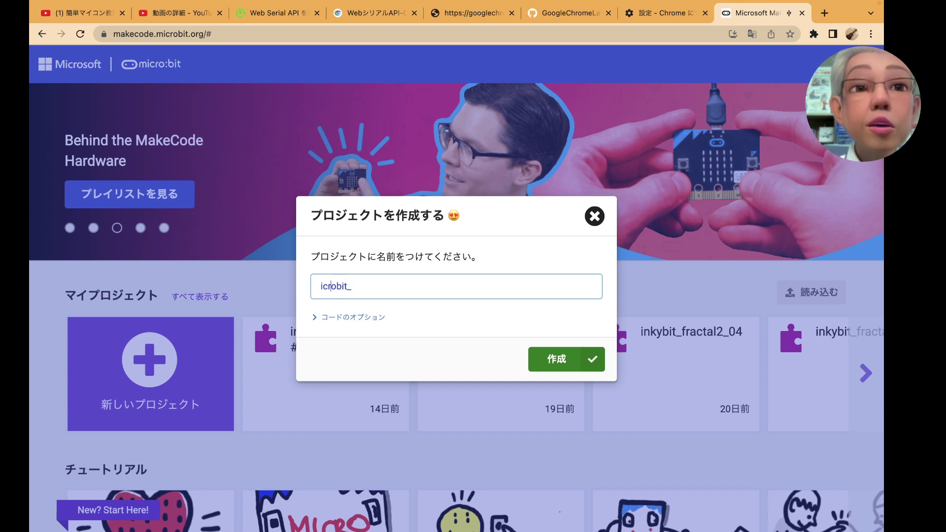
pyautogui.click(322, 286)
pyautogui.write('mi')
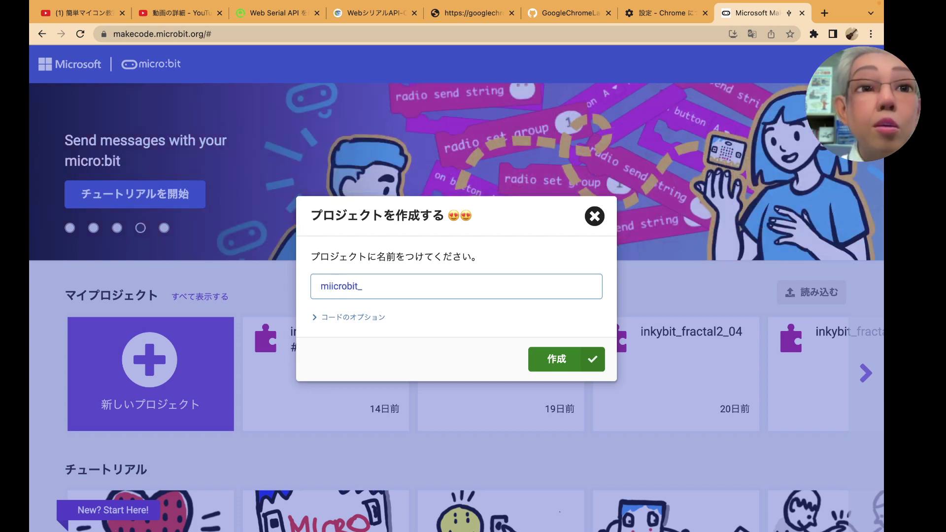
pyautogui.press('BackSpace')
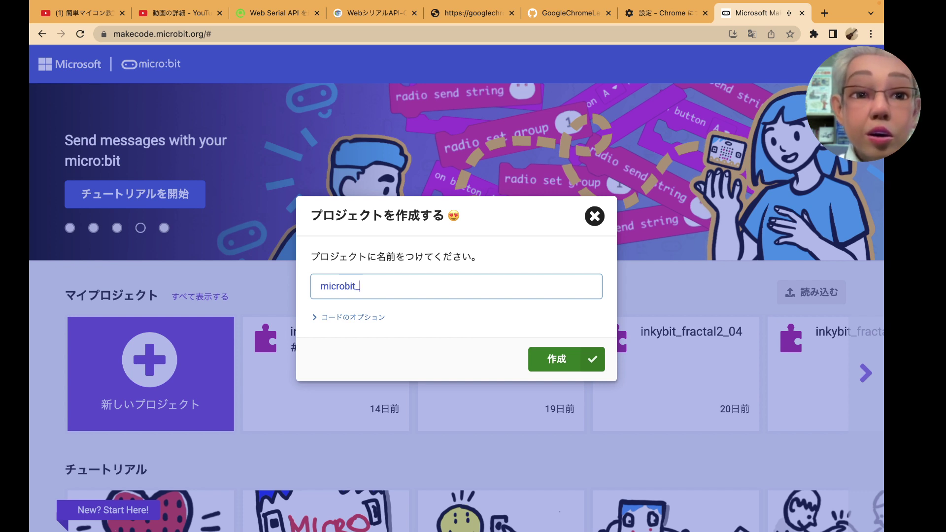
pyautogui.write('seri')
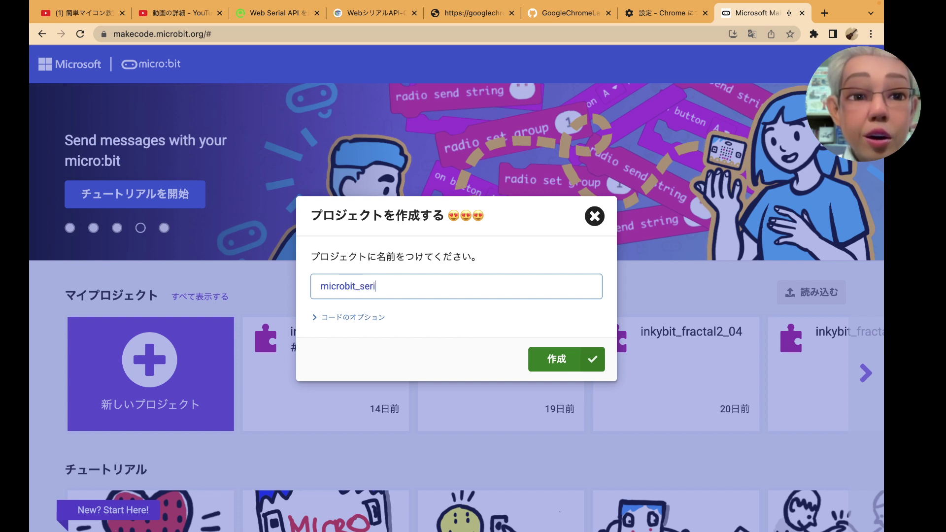
pyautogui.write('alApi')
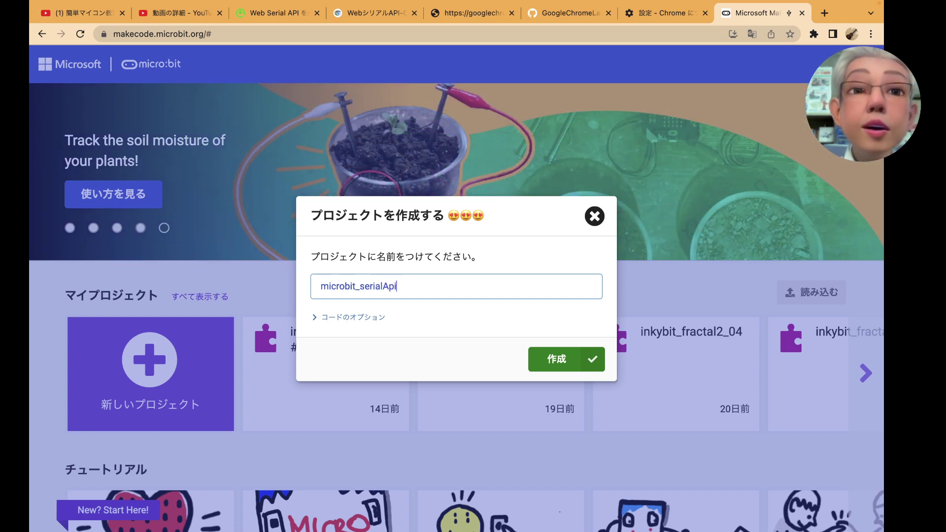
pyautogui.click(542, 359)
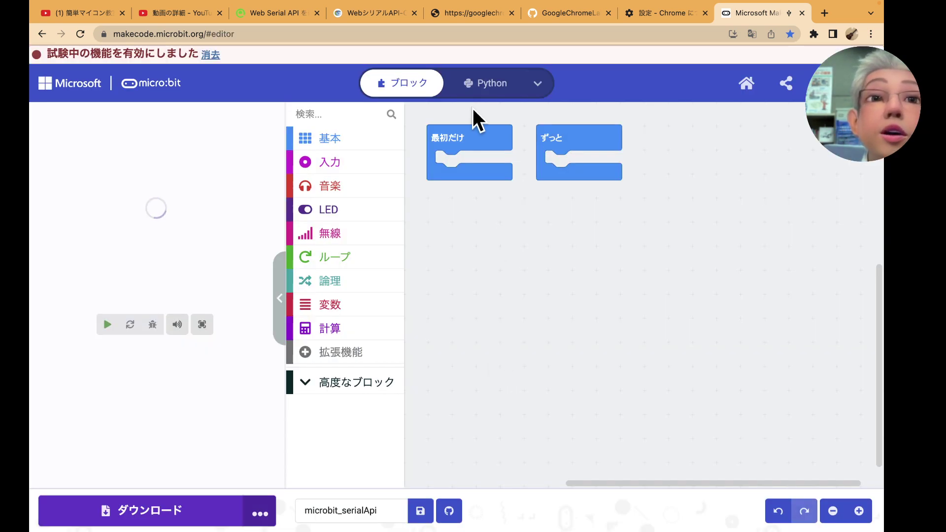
pyautogui.click(281, 14)
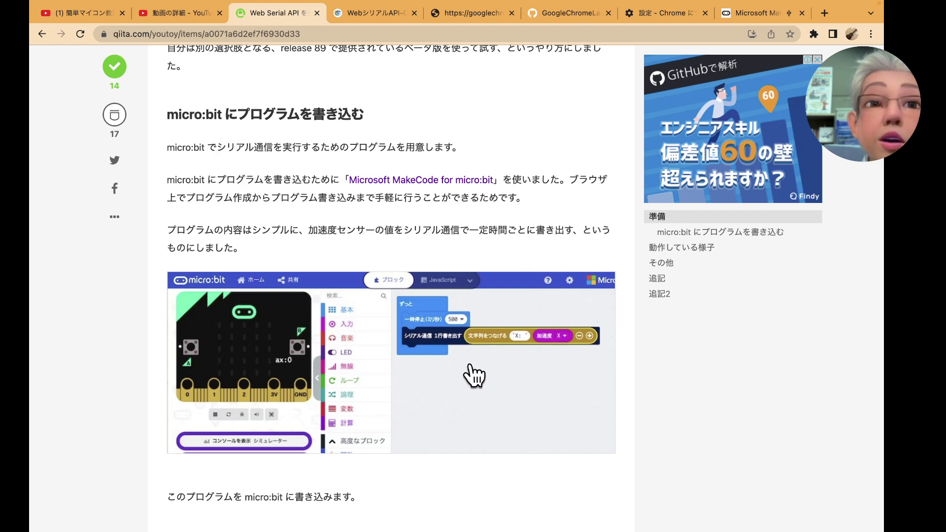
pyautogui.scroll(2, 467, 340)
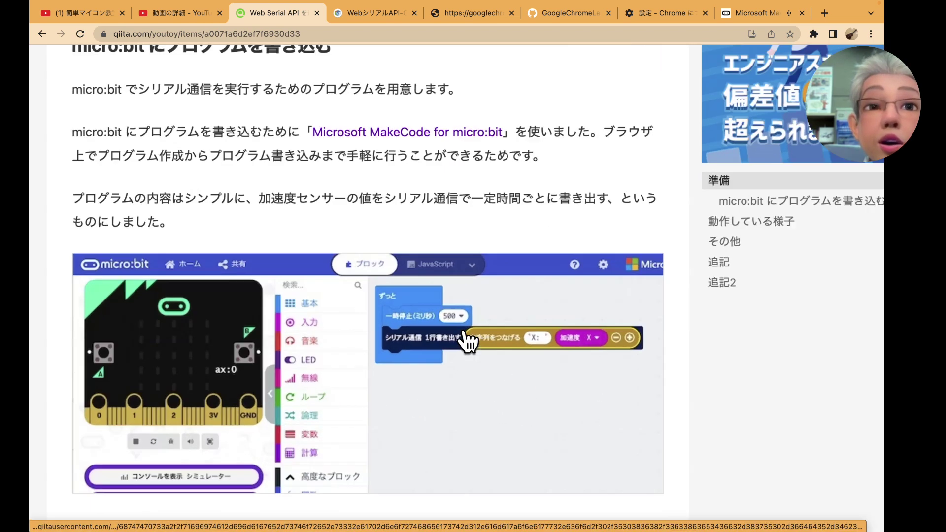
pyautogui.scroll(2, 467, 341)
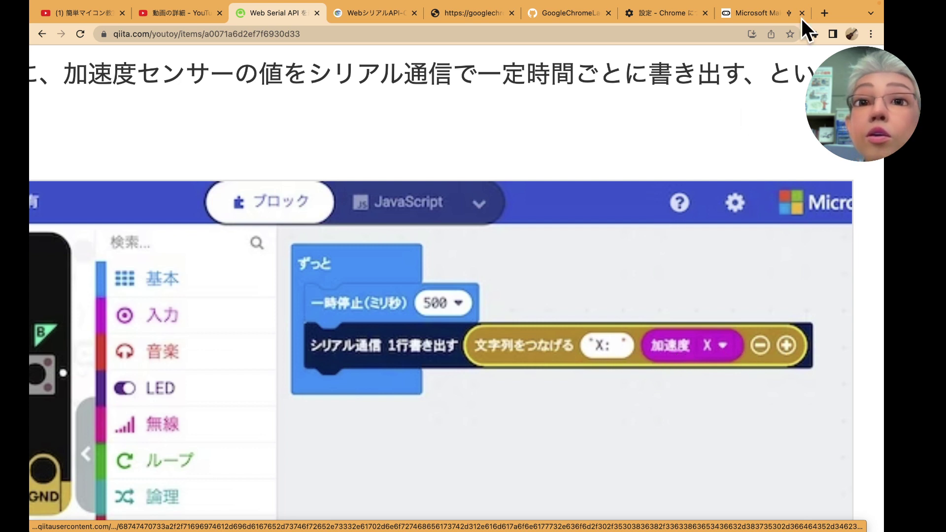
# Delete the unused 'on start' block and zoom the workspace in twice.
pyautogui.click(762, 15)
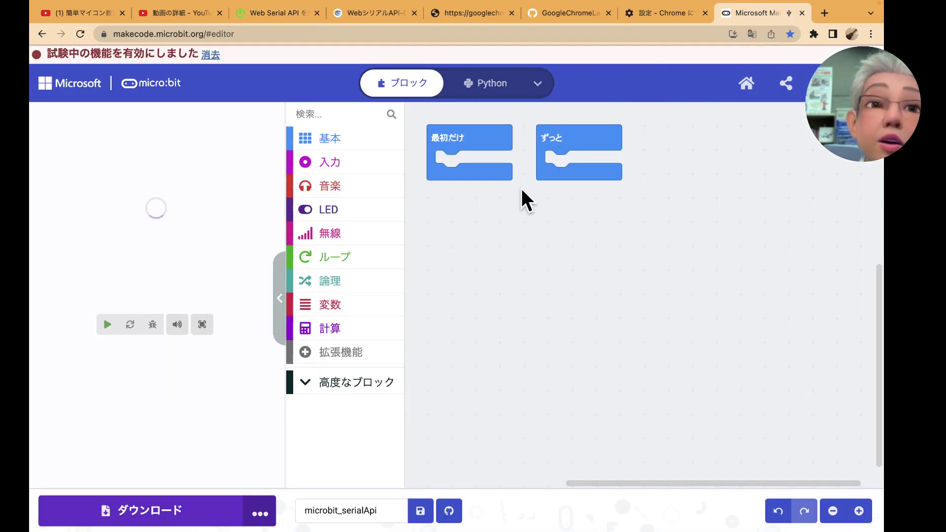
pyautogui.moveTo(497, 125); pyautogui.dragTo(379, 177)
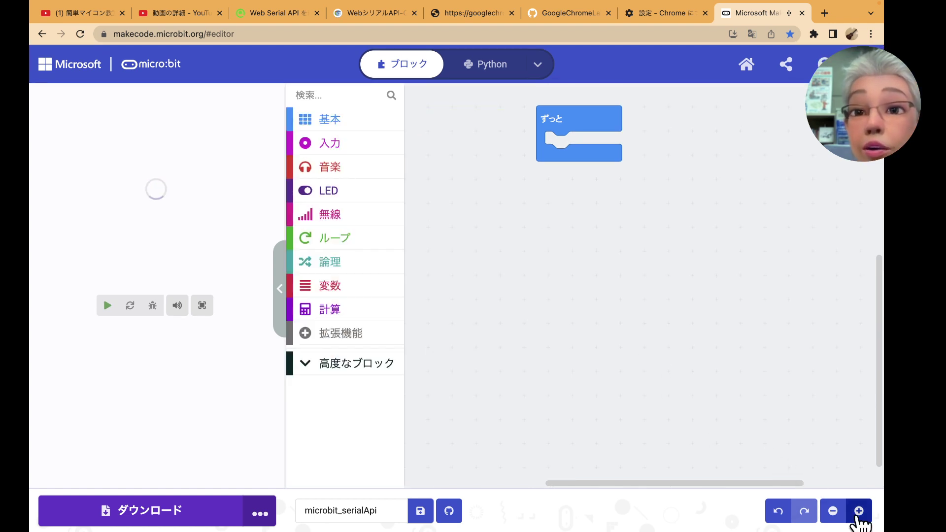
pyautogui.click(858, 512)
pyautogui.click(858, 512)
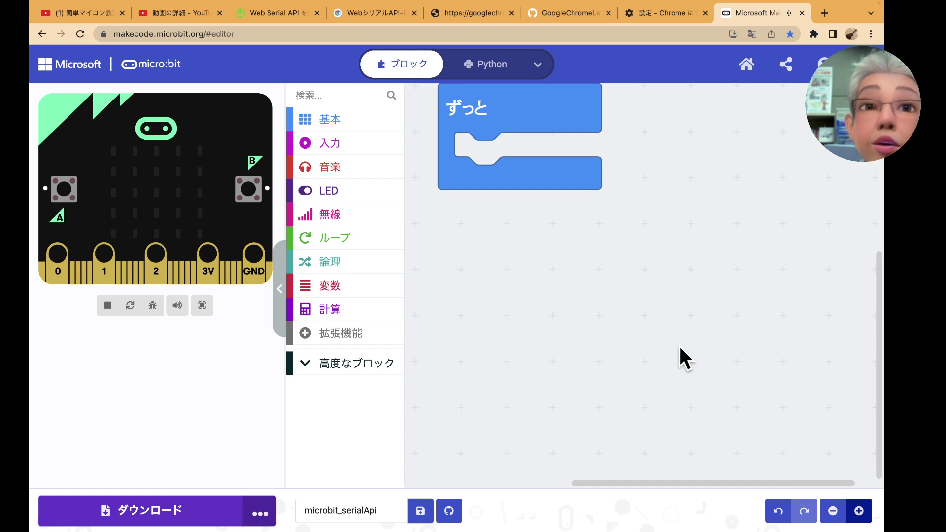
# Add a pause block set to 500 ms inside the forever loop.
pyautogui.click(346, 121)
pyautogui.scroll(-4, 467, 335)
pyautogui.scroll(-7, 480, 331)
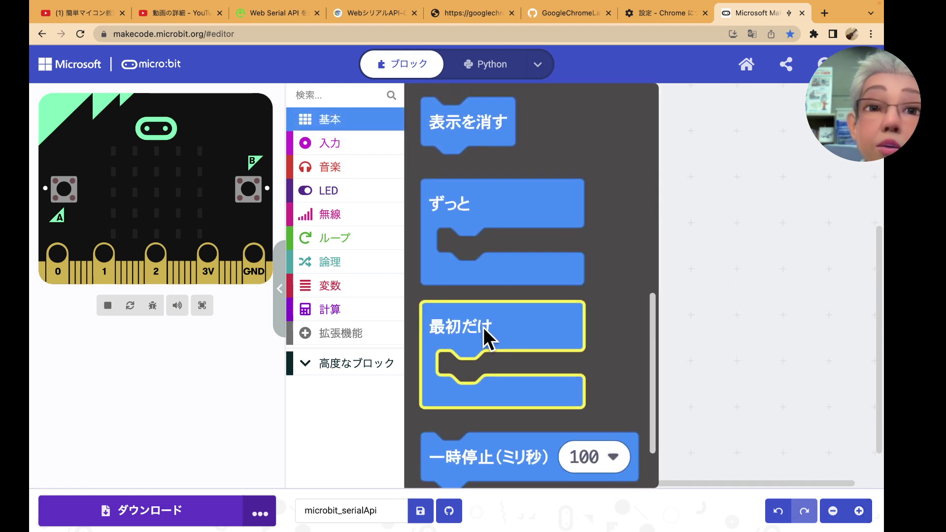
pyautogui.scroll(-3, 483, 327)
pyautogui.moveTo(480, 371)
pyautogui.mouseDown()
pyautogui.moveTo(440, 143)
pyautogui.moveTo(475, 189)
pyautogui.mouseUp()
pyautogui.click(631, 202)
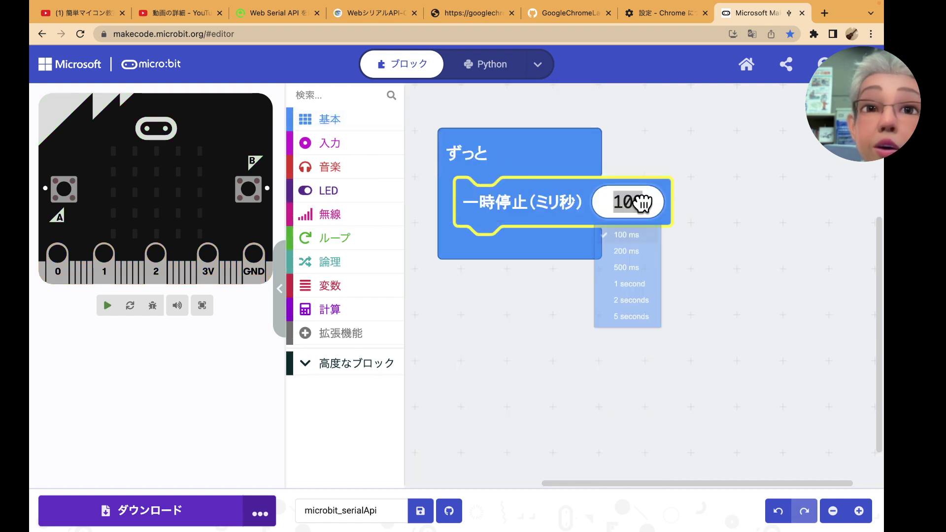
pyautogui.click(645, 277)
# Add a Serial write line block after the pause and put a Text join into it.
pyautogui.click(358, 362)
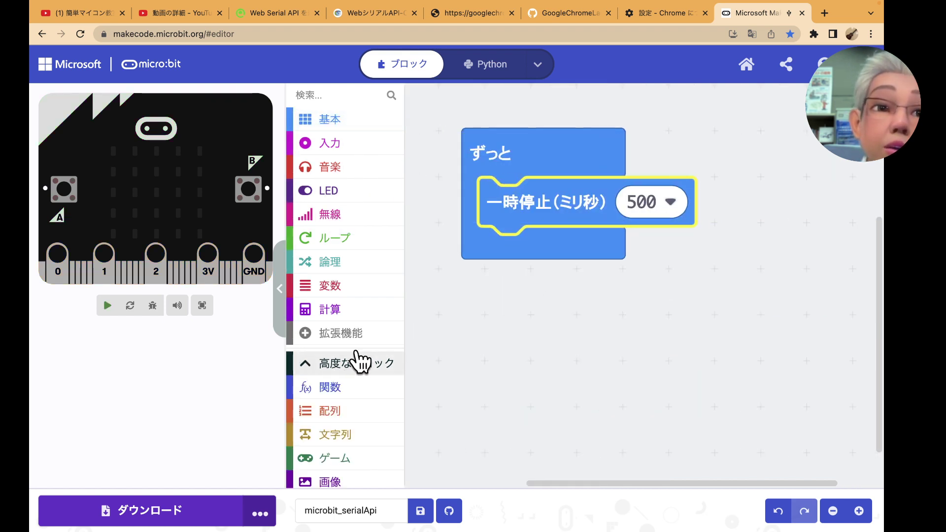
pyautogui.scroll(-2, 359, 354)
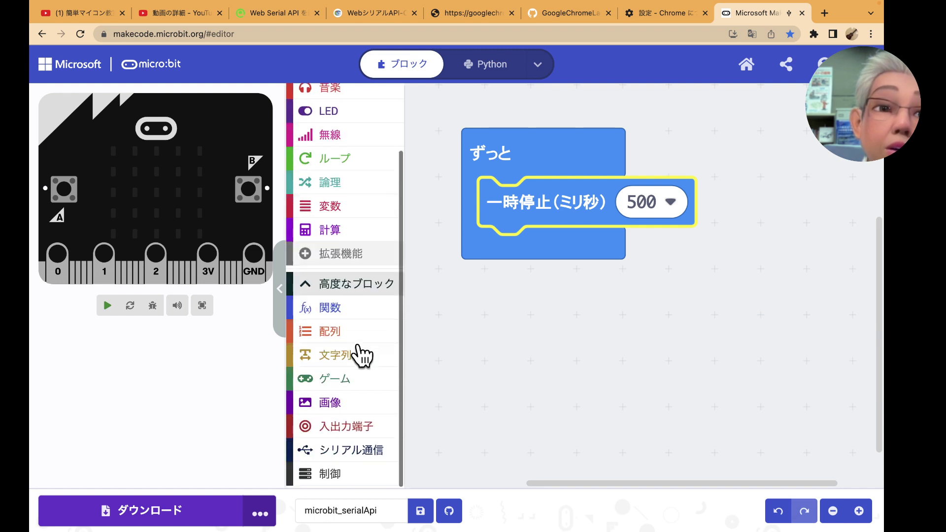
pyautogui.click(358, 451)
pyautogui.moveTo(470, 192)
pyautogui.mouseDown()
pyautogui.moveTo(559, 243)
pyautogui.moveTo(555, 288)
pyautogui.moveTo(490, 286)
pyautogui.mouseUp()
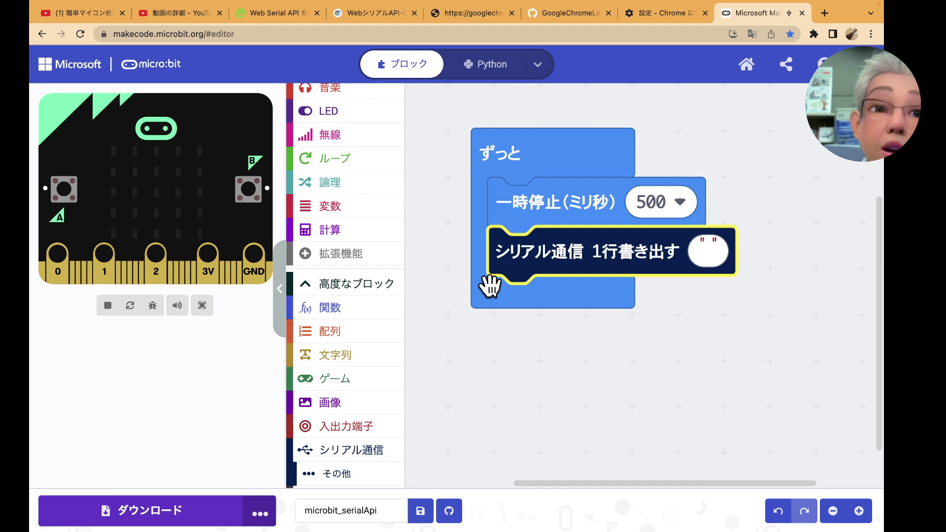
pyautogui.click(342, 355)
pyautogui.moveTo(488, 323)
pyautogui.mouseDown()
pyautogui.moveTo(612, 332)
pyautogui.moveTo(740, 261)
pyautogui.moveTo(681, 325)
pyautogui.mouseUp()
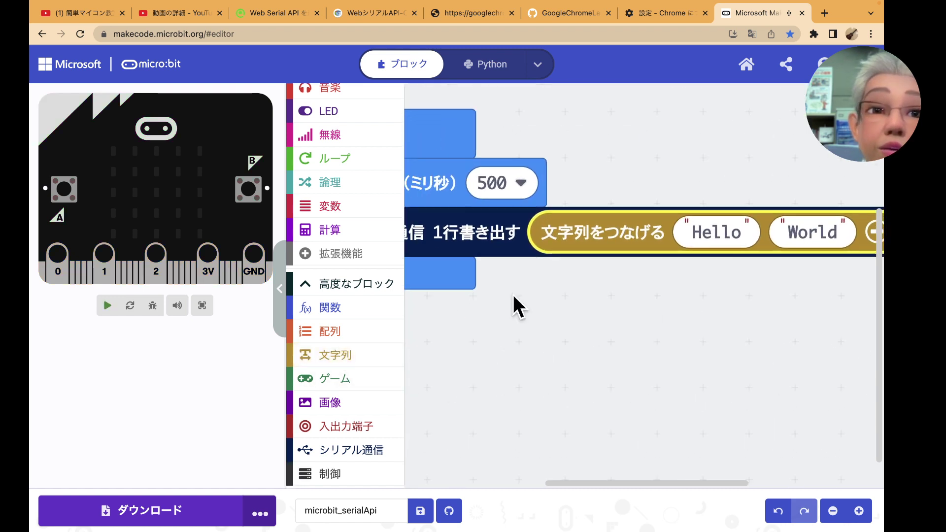
# Hide the simulator, bring the forever loop into view, and change 'Hello' to 'X:'.
pyautogui.click(274, 289)
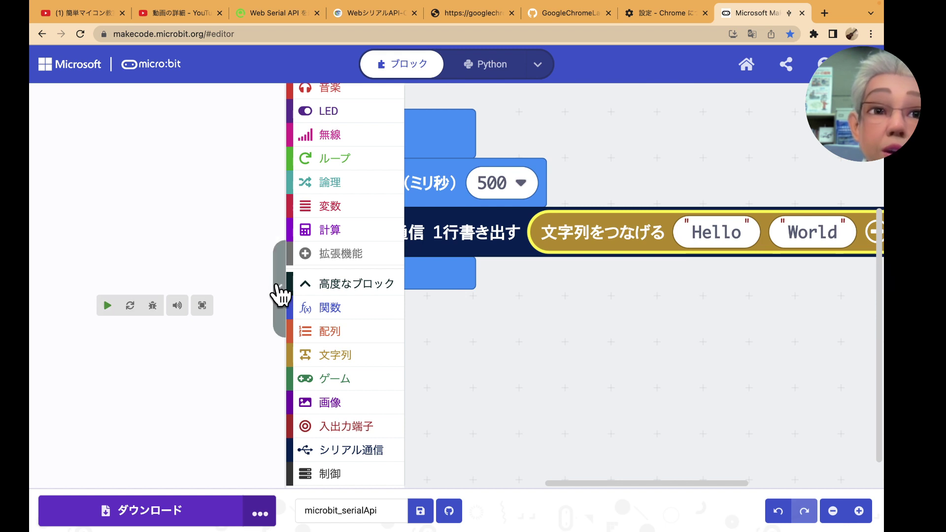
pyautogui.moveTo(221, 274)
pyautogui.mouseDown()
pyautogui.moveTo(296, 295)
pyautogui.moveTo(344, 296)
pyautogui.mouseUp()
pyautogui.click(621, 259)
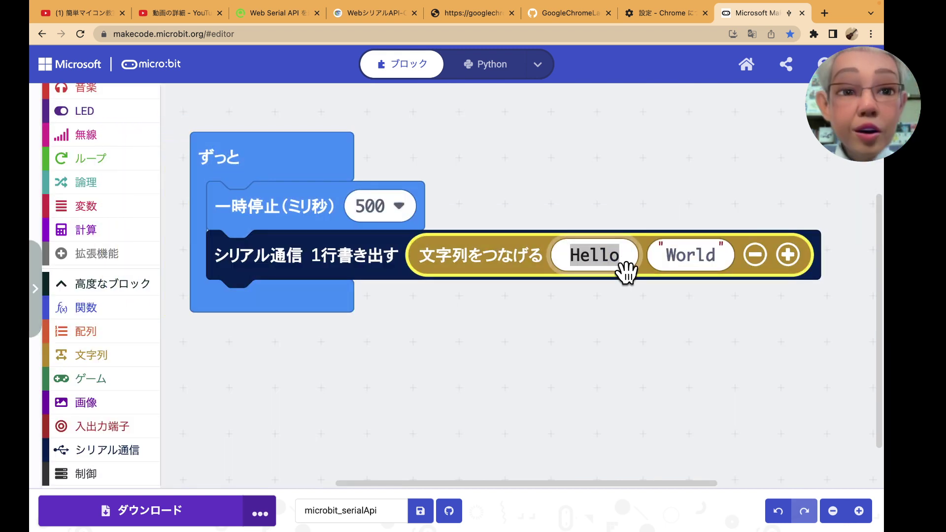
pyautogui.write('X:')
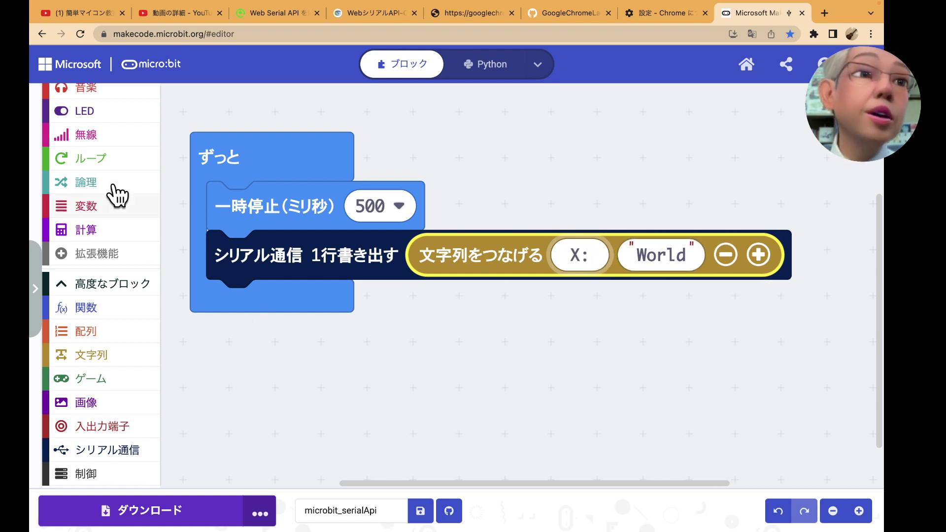
# Replace 'World' in the join with the Input acceleration X reading.
pyautogui.scroll(3, 109, 163)
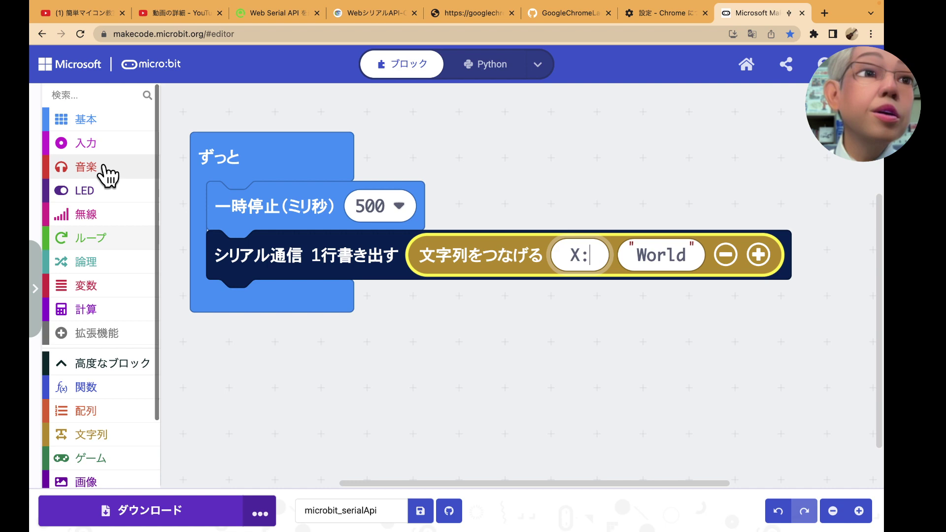
pyautogui.click(107, 146)
pyautogui.scroll(-5, 263, 354)
pyautogui.scroll(-3, 263, 354)
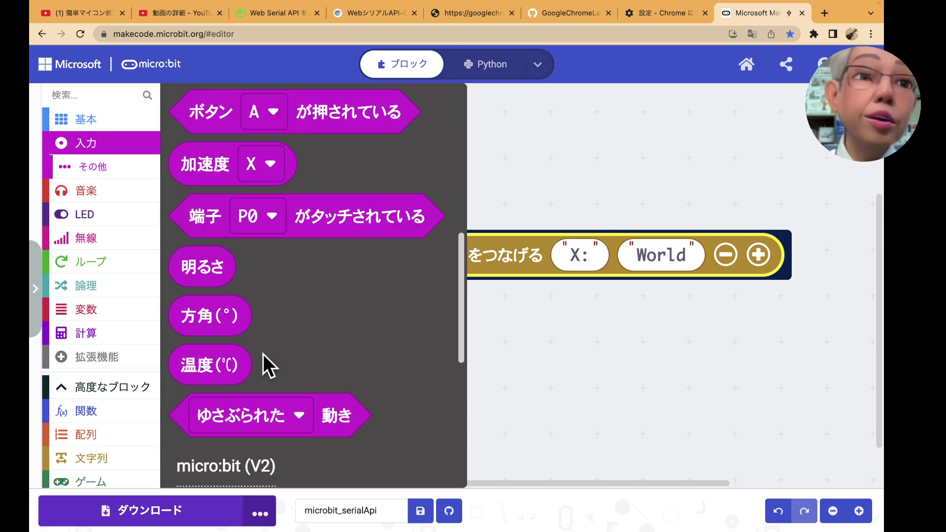
pyautogui.moveTo(213, 172); pyautogui.dragTo(661, 271)
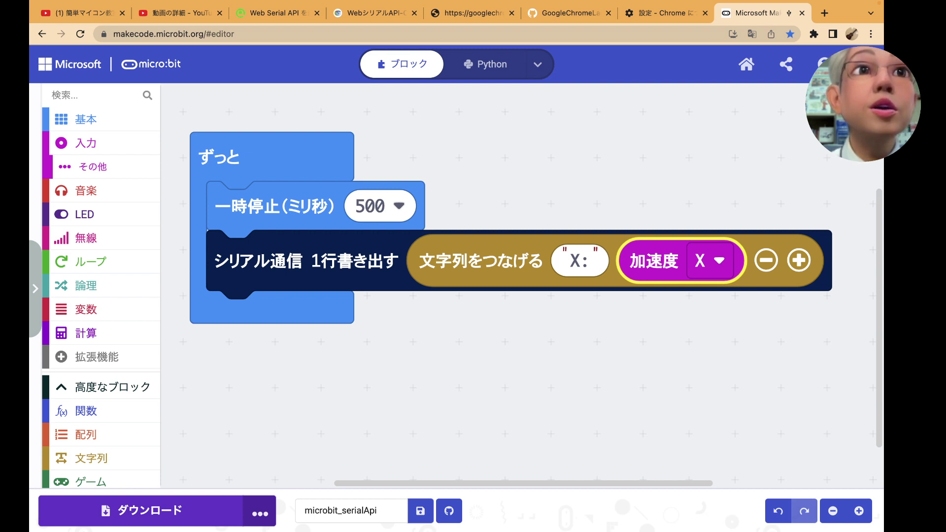
pyautogui.scroll(-2, 345, 185)
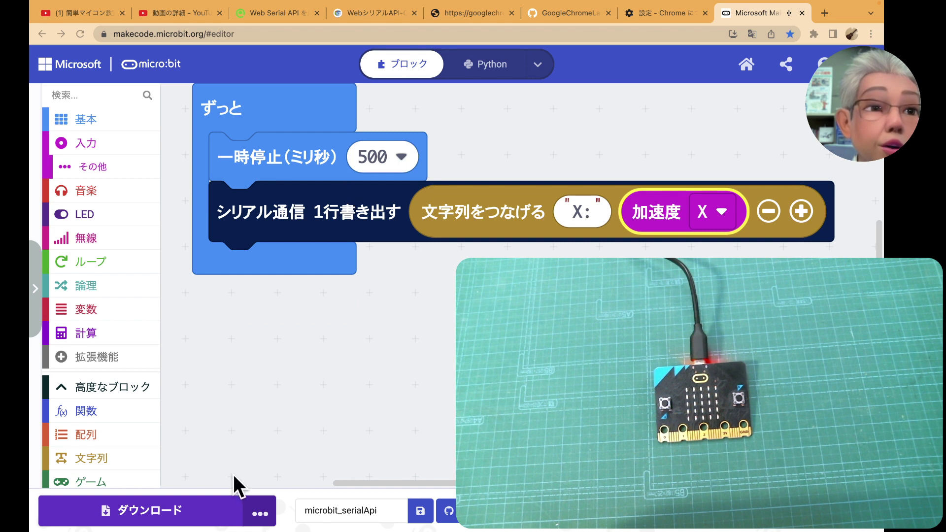
# Download the program and save it as a .hex file.
pyautogui.click(209, 501)
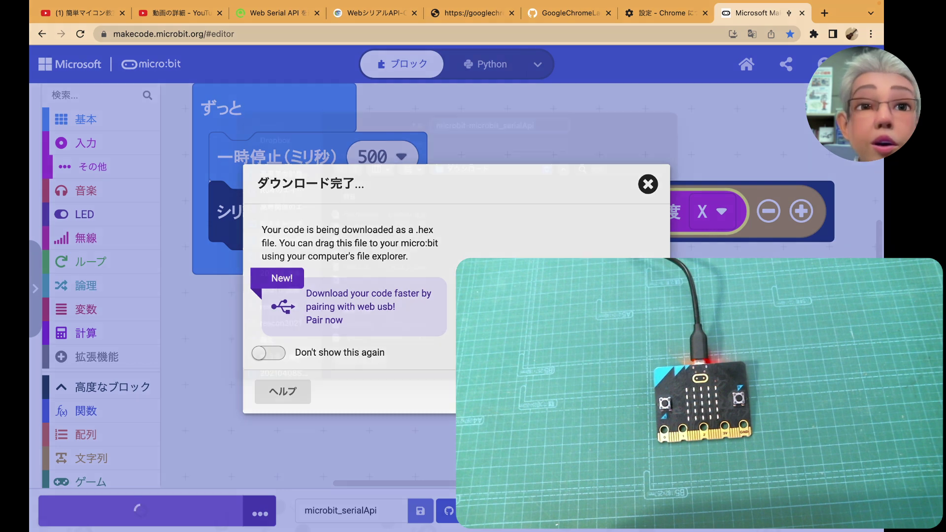
pyautogui.press('Return')
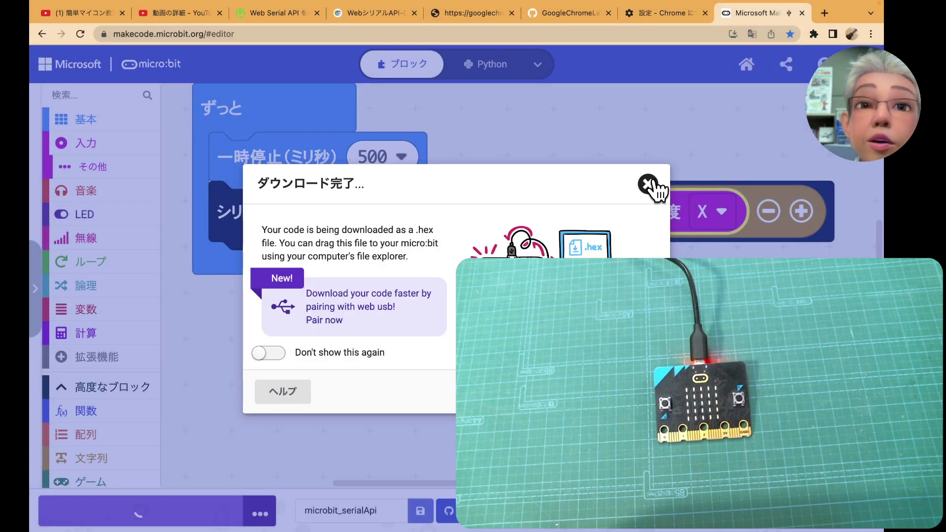
pyautogui.click(649, 185)
# Pair the BBC micro:bit CMSIS-DAP device with MakeCode via the settings menu's Connect device.
pyautogui.click(822, 65)
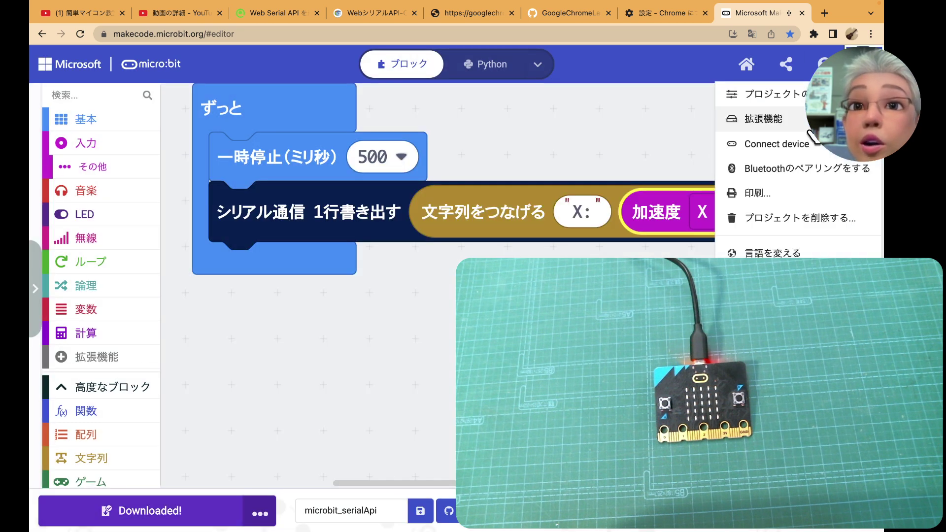
pyautogui.click(777, 145)
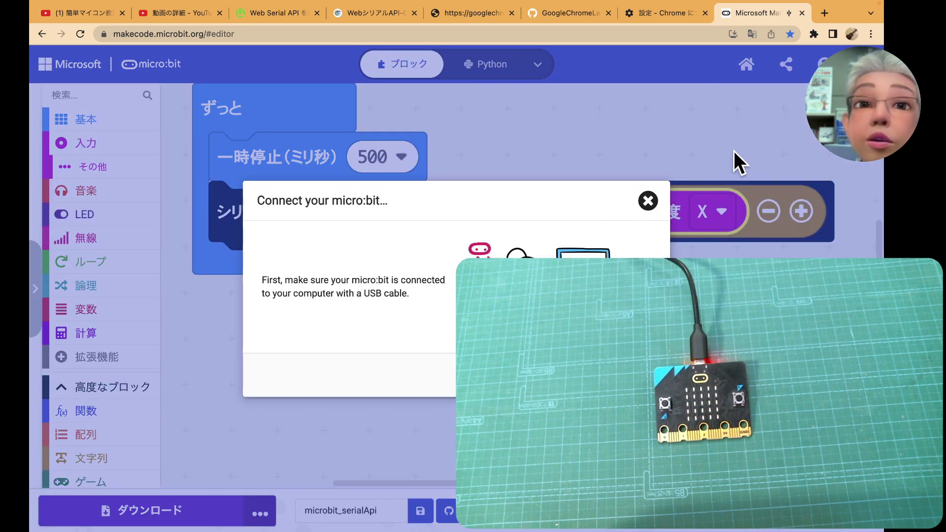
pyautogui.click(635, 375)
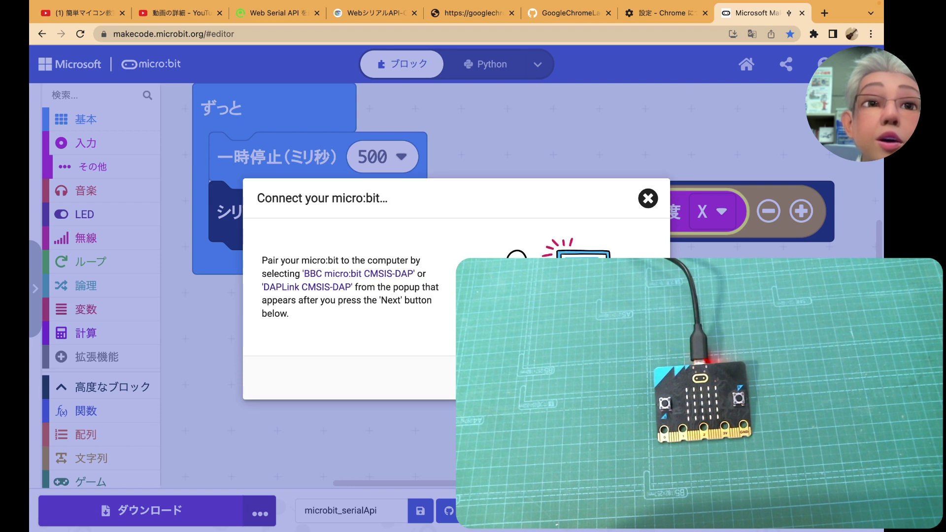
pyautogui.click(636, 375)
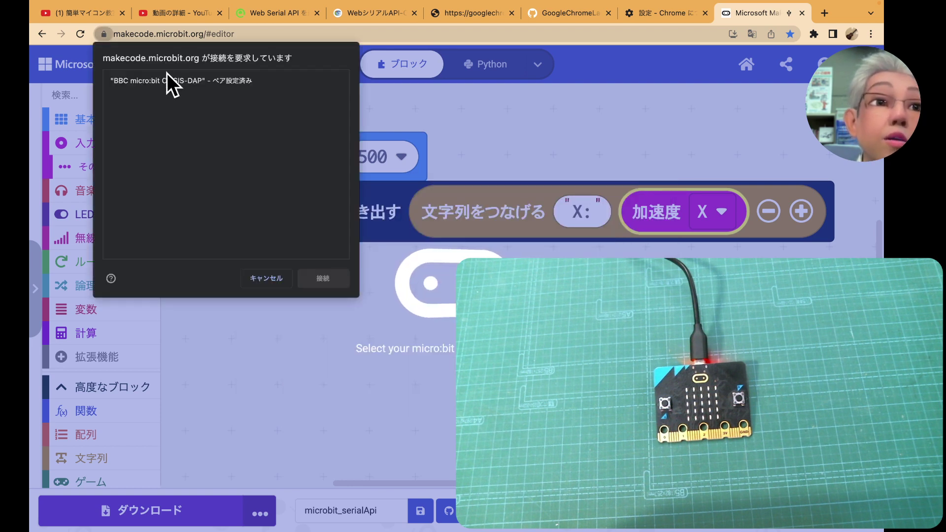
pyautogui.click(186, 83)
pyautogui.click(325, 280)
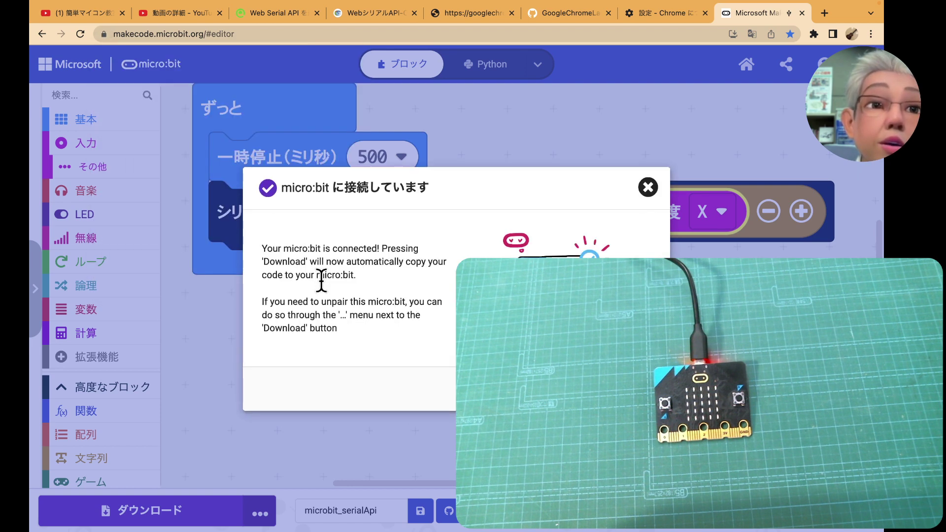
pyautogui.click(636, 389)
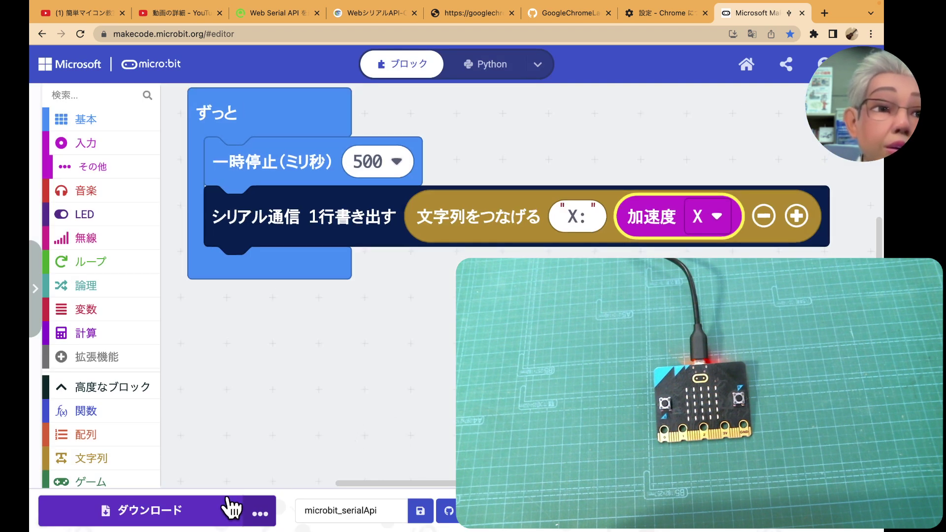
# Save the microbit-microbit_serialApi hex file to Downloads and dismiss the ダウンロード完了 notice.
pyautogui.click(200, 511)
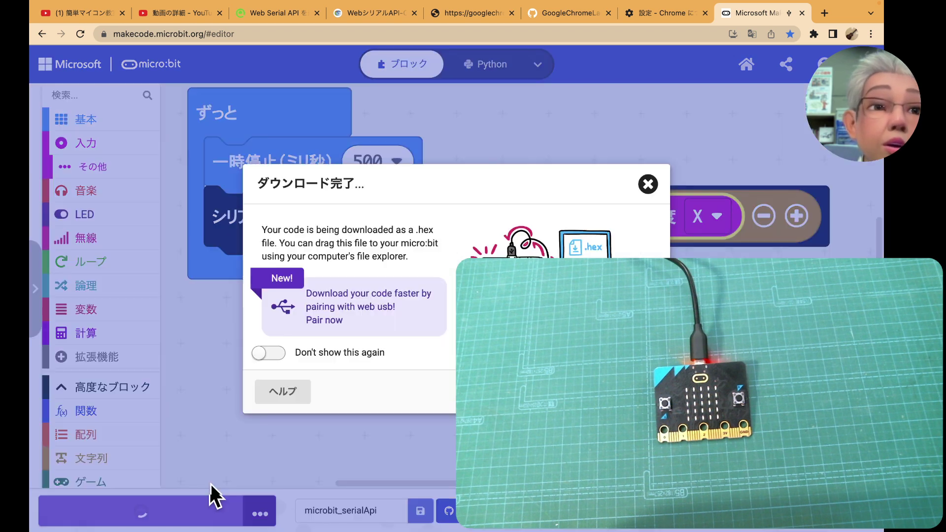
pyautogui.scroll(-2, 279, 311)
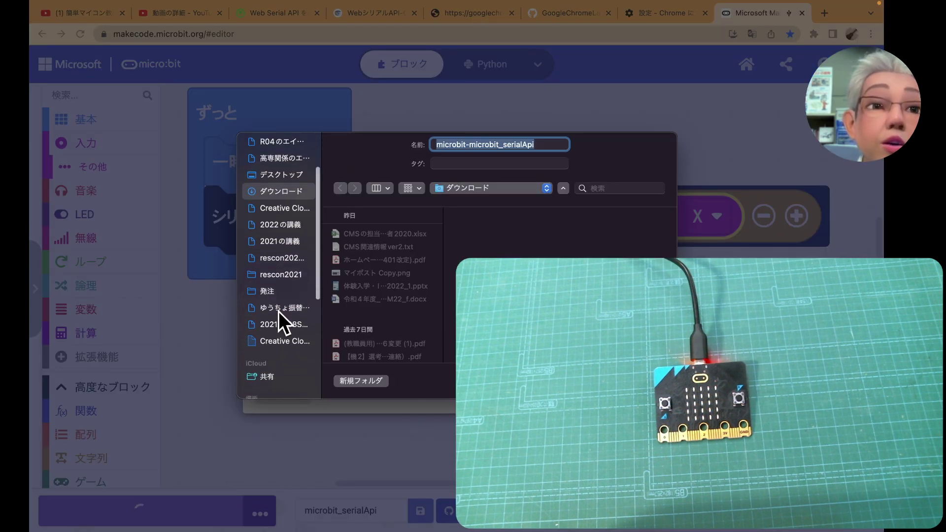
pyautogui.scroll(-3, 279, 311)
pyautogui.scroll(-1, 290, 343)
pyautogui.scroll(-1, 291, 342)
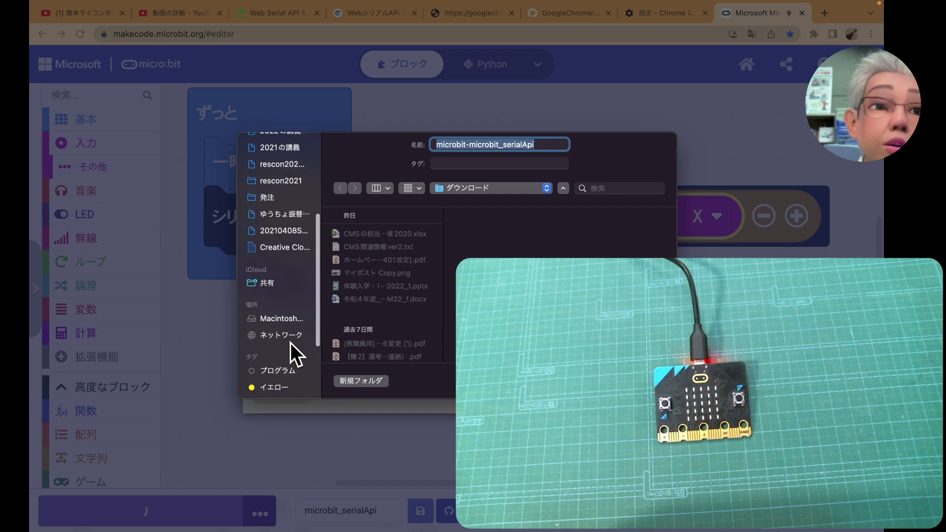
pyautogui.scroll(-2, 291, 342)
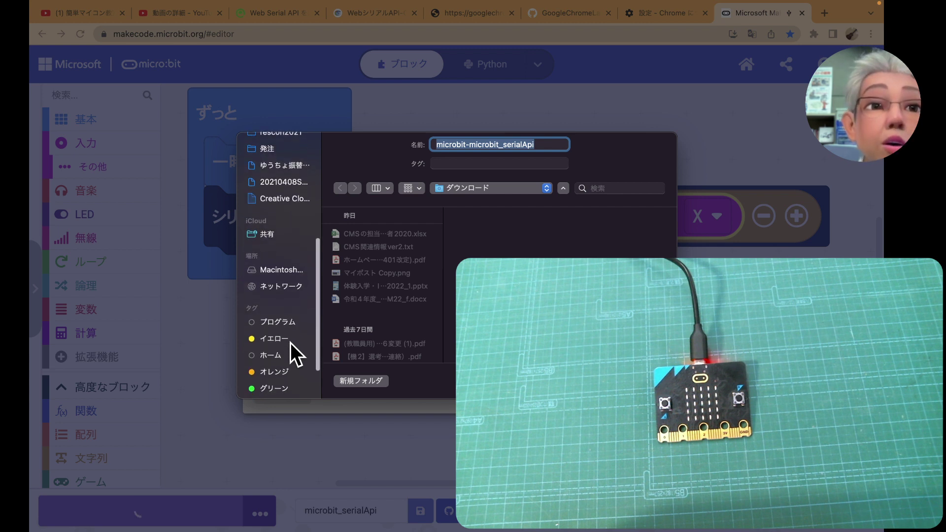
pyautogui.scroll(1, 291, 342)
pyautogui.scroll(1, 290, 342)
pyautogui.scroll(1, 290, 343)
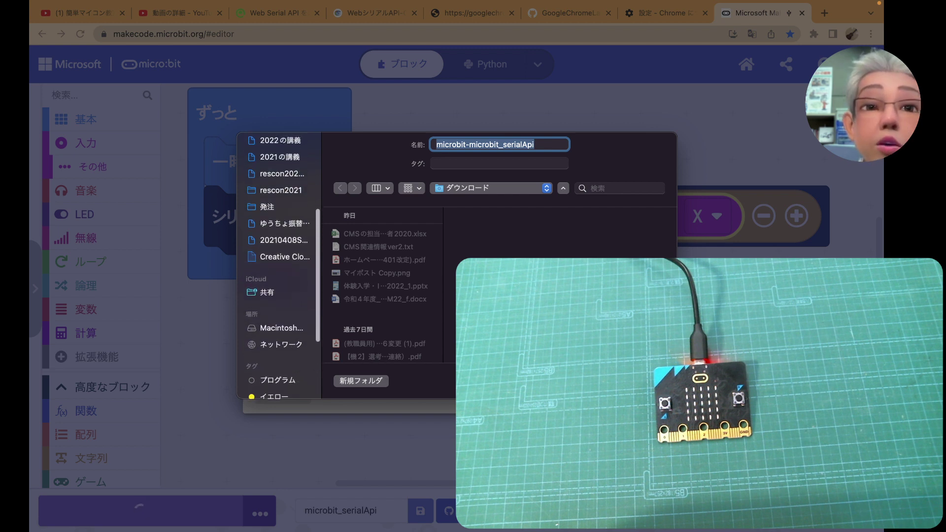
pyautogui.press('Return')
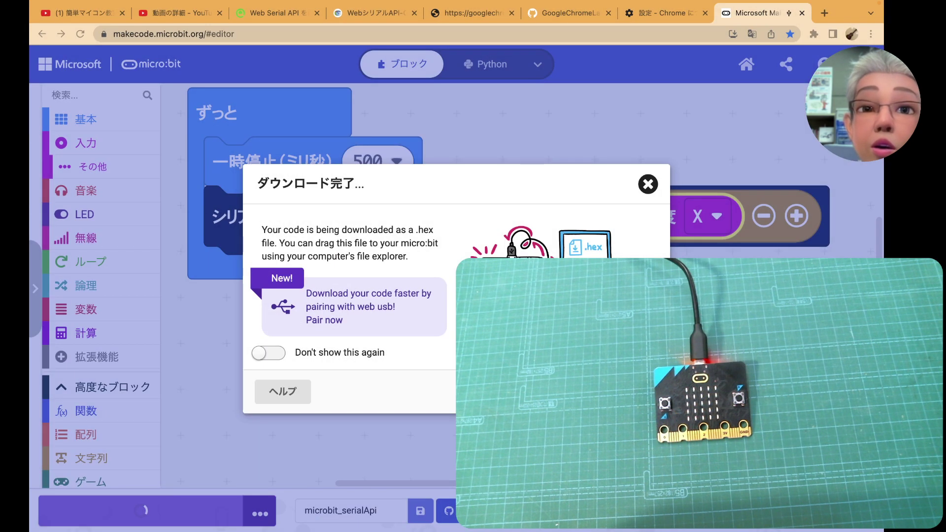
pyautogui.click(647, 185)
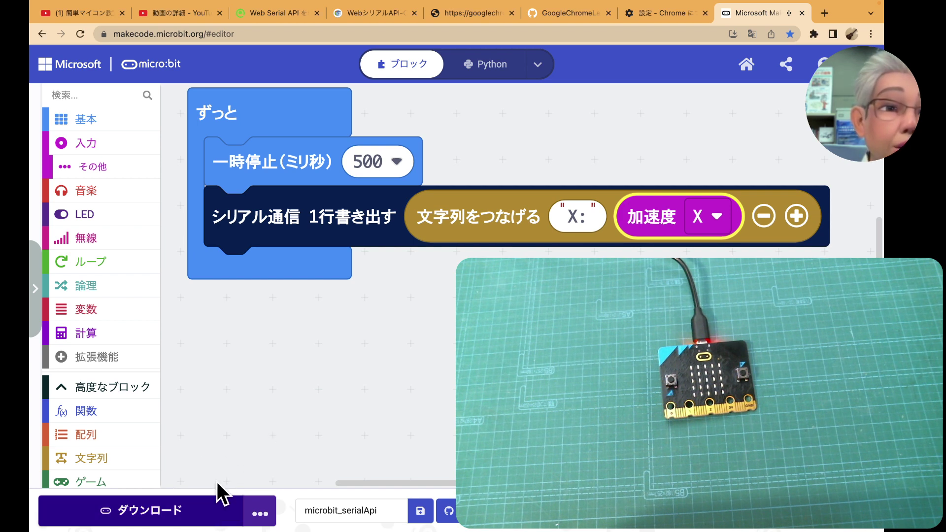
# Flash the X: acceleration program onto the paired micro:bit via the ダウンロード button.
pyautogui.click(212, 508)
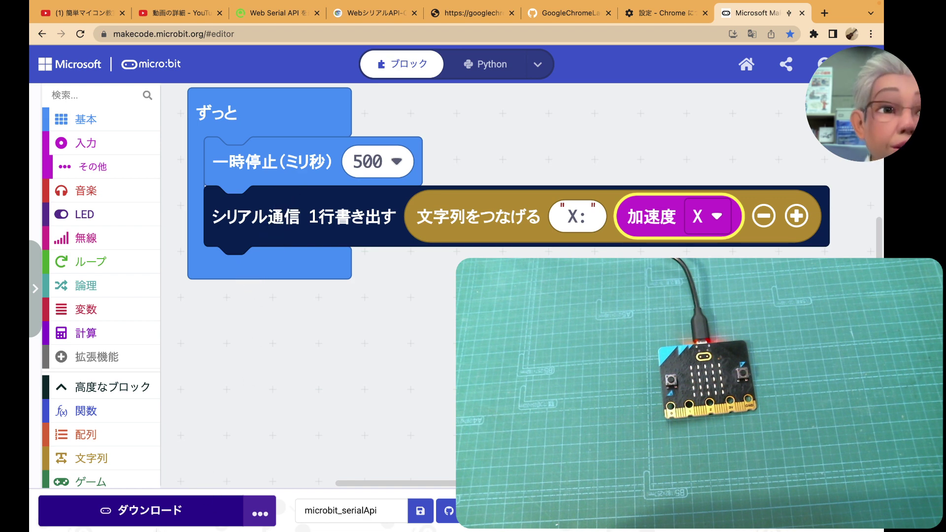
pyautogui.click(184, 523)
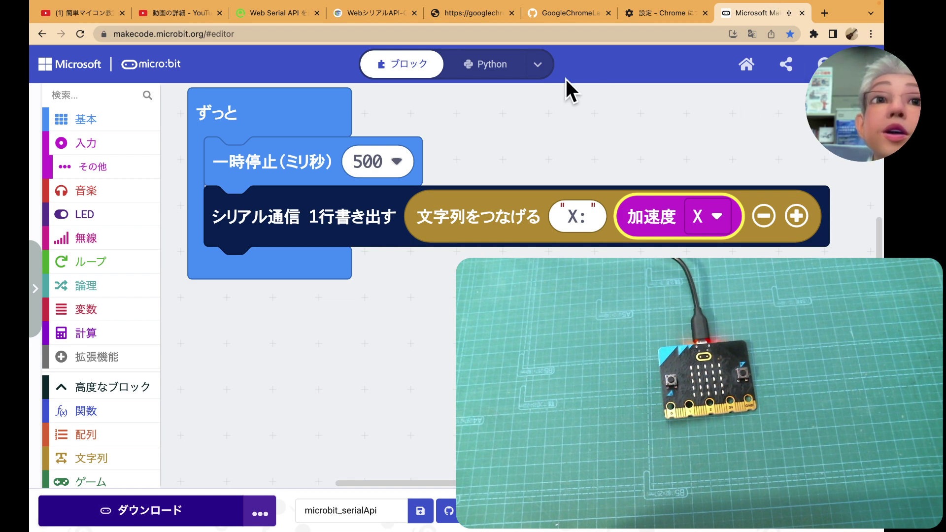
# Connect Serial Terminal to the BBC micro:bit CMSIS-DAP port to stream X: readings.
pyautogui.click(572, 11)
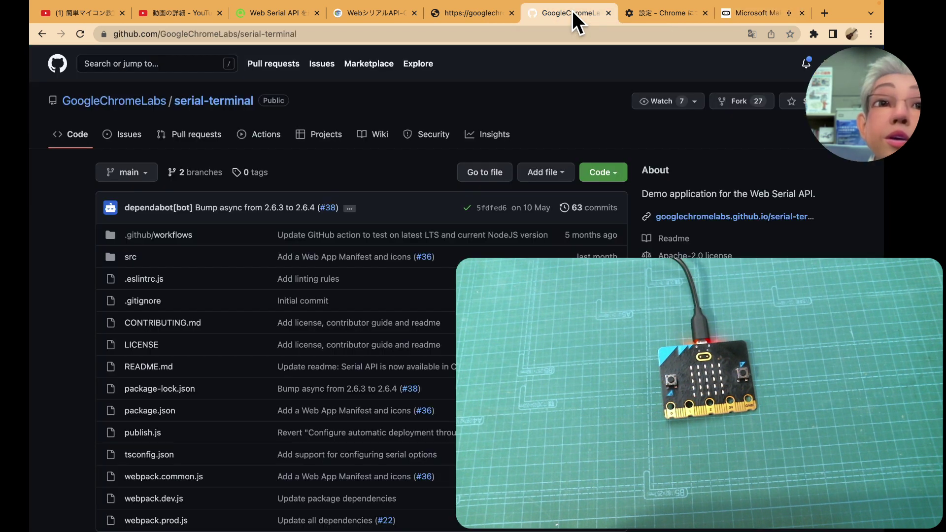
pyautogui.click(476, 14)
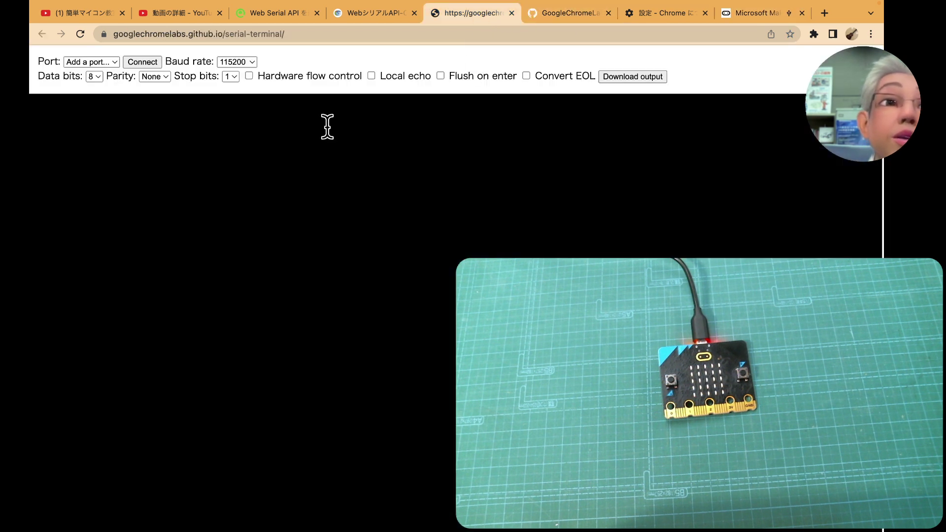
pyautogui.click(104, 59)
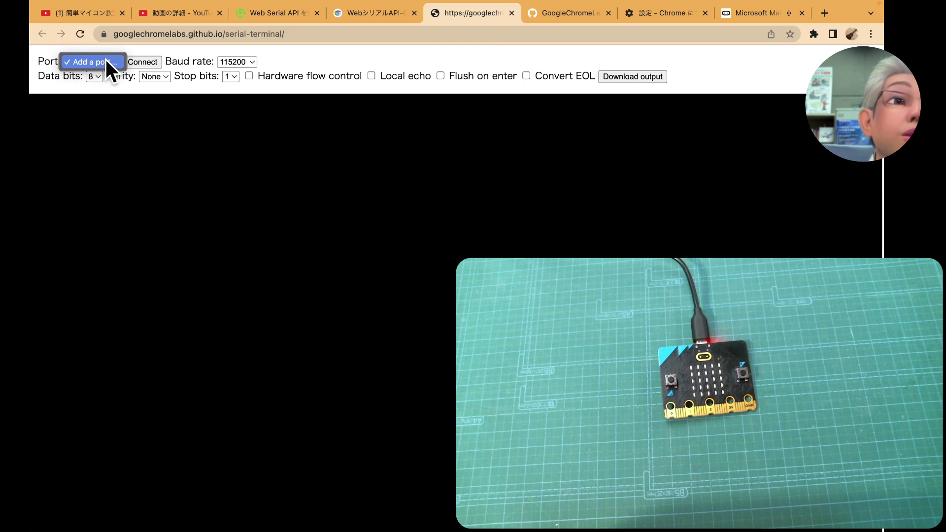
pyautogui.click(106, 60)
pyautogui.click(136, 61)
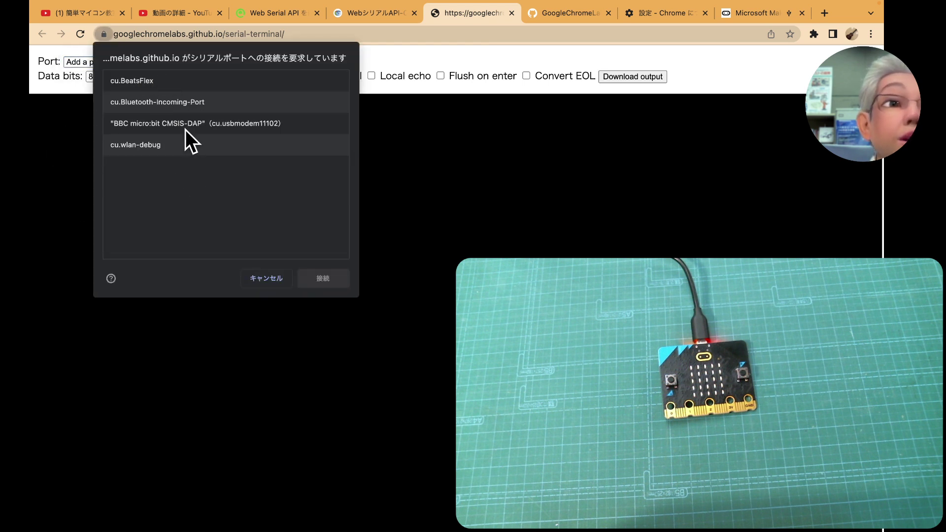
pyautogui.click(198, 124)
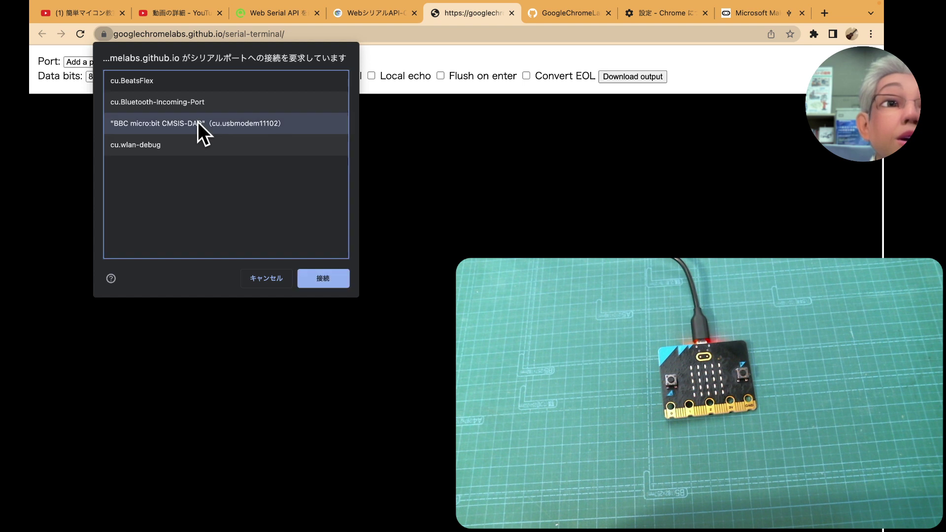
pyautogui.click(306, 272)
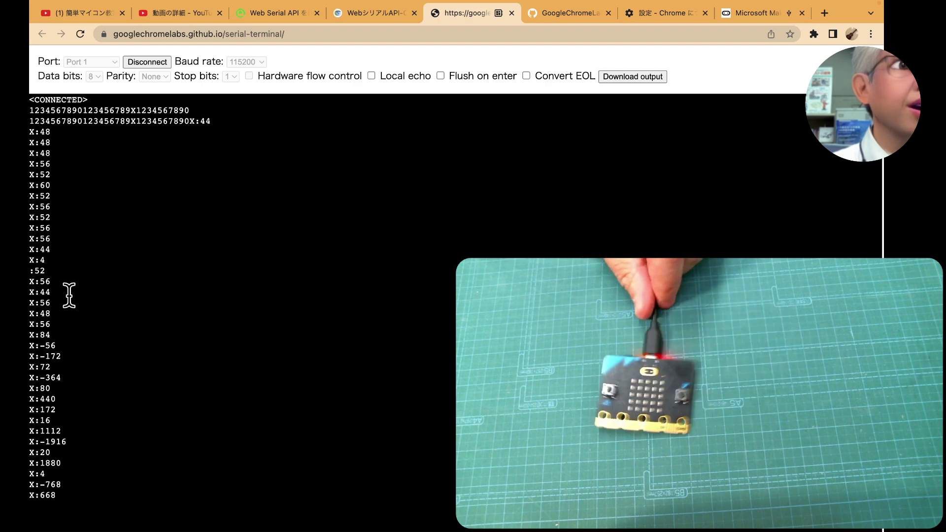
# Scroll through the X: output, then disconnect and reconnect to Port 1.
pyautogui.scroll(-3, 123, 319)
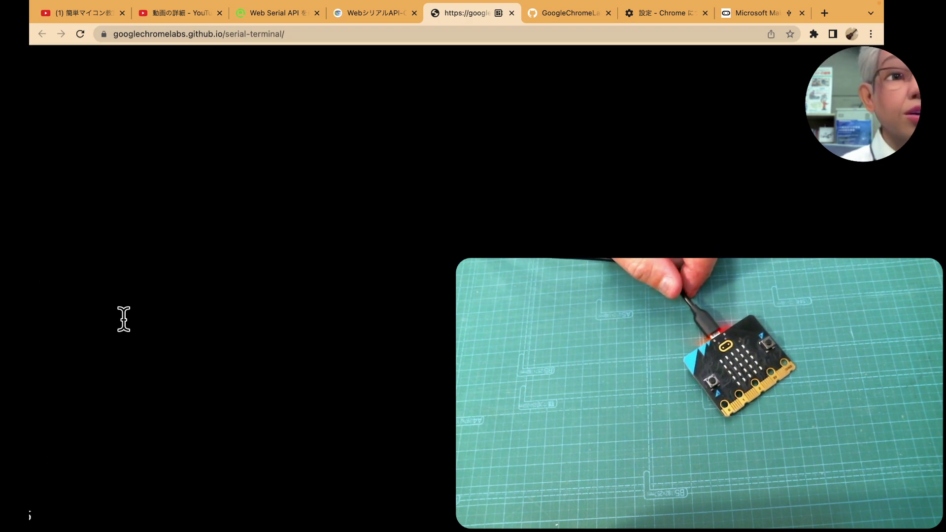
pyautogui.scroll(-10, 124, 319)
pyautogui.scroll(-1, 129, 320)
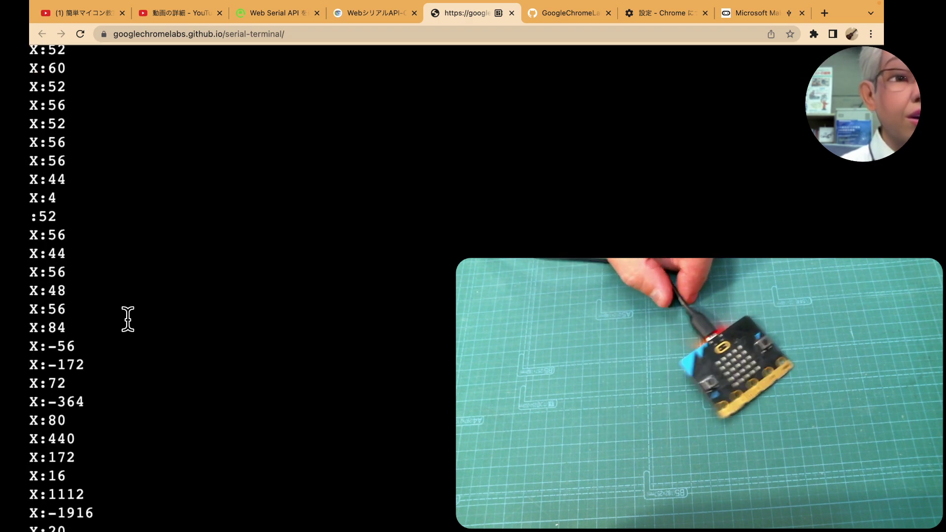
pyautogui.scroll(-2, 128, 319)
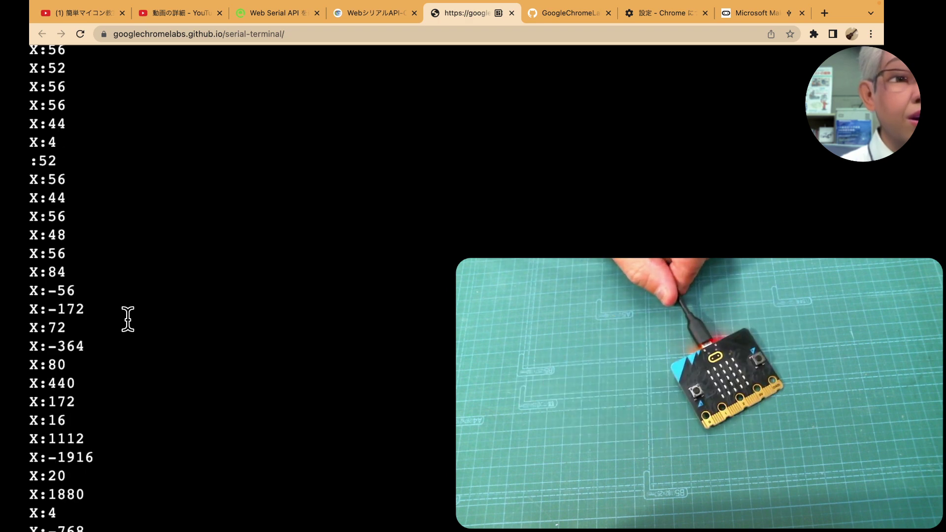
pyautogui.scroll(-5, 129, 319)
pyautogui.scroll(-2, 128, 319)
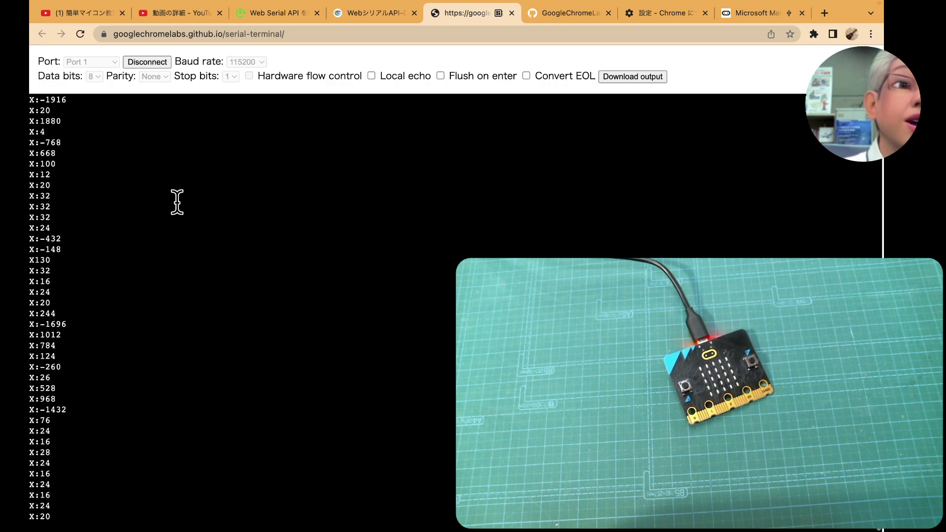
pyautogui.click(155, 63)
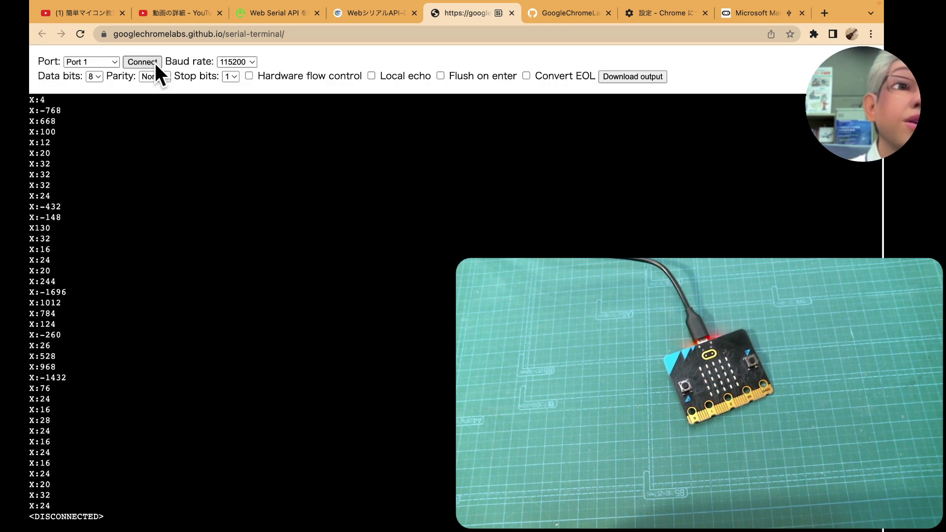
pyautogui.click(155, 63)
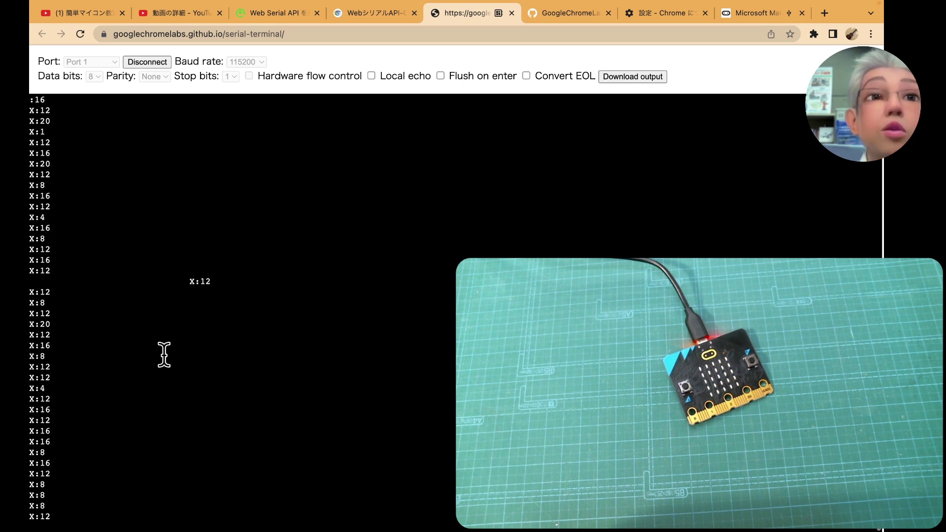
pyautogui.click(561, 11)
pyautogui.scroll(-2, 223, 295)
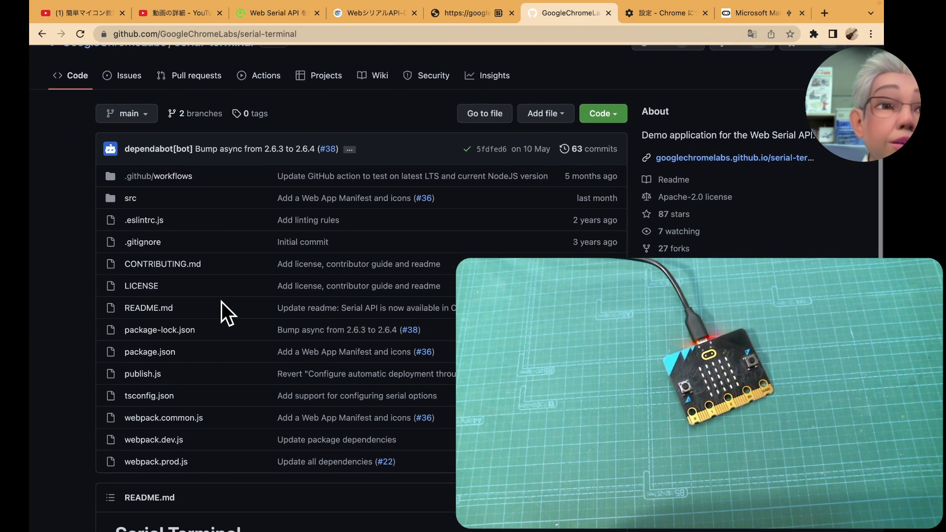
pyautogui.scroll(-2, 249, 291)
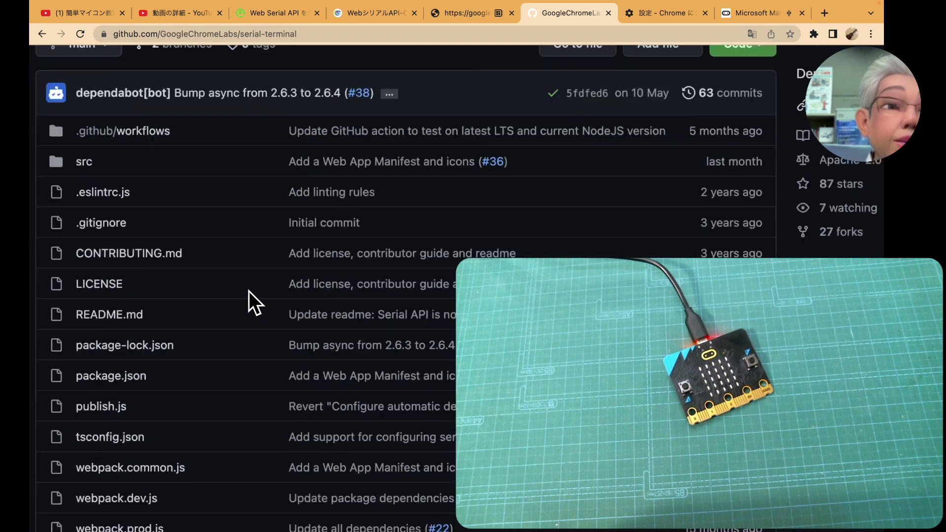
pyautogui.scroll(3, 241, 310)
pyautogui.scroll(-1, 241, 309)
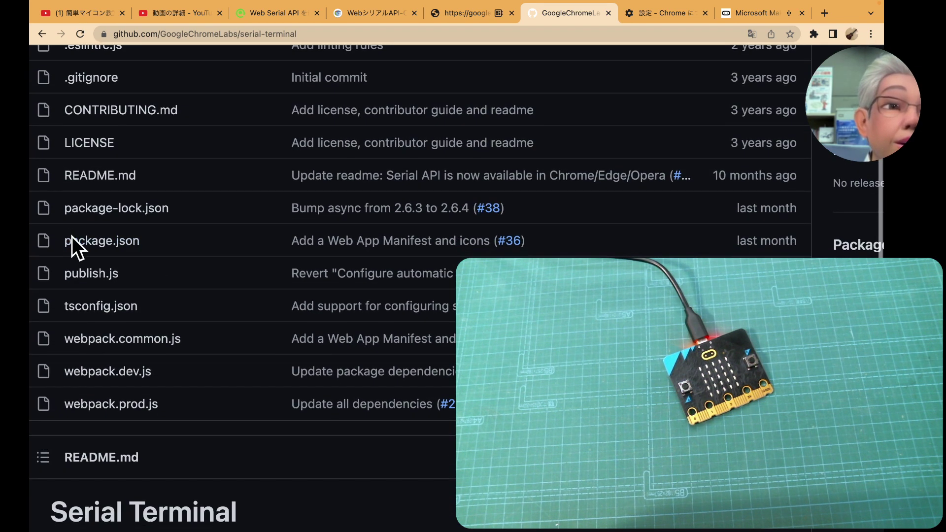
pyautogui.scroll(1, 180, 296)
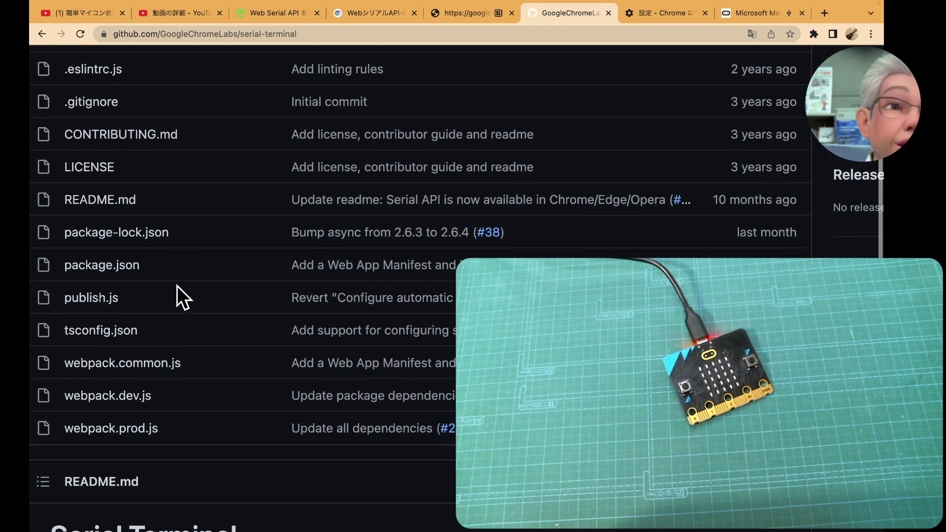
pyautogui.scroll(2, 180, 296)
pyautogui.scroll(3, 179, 296)
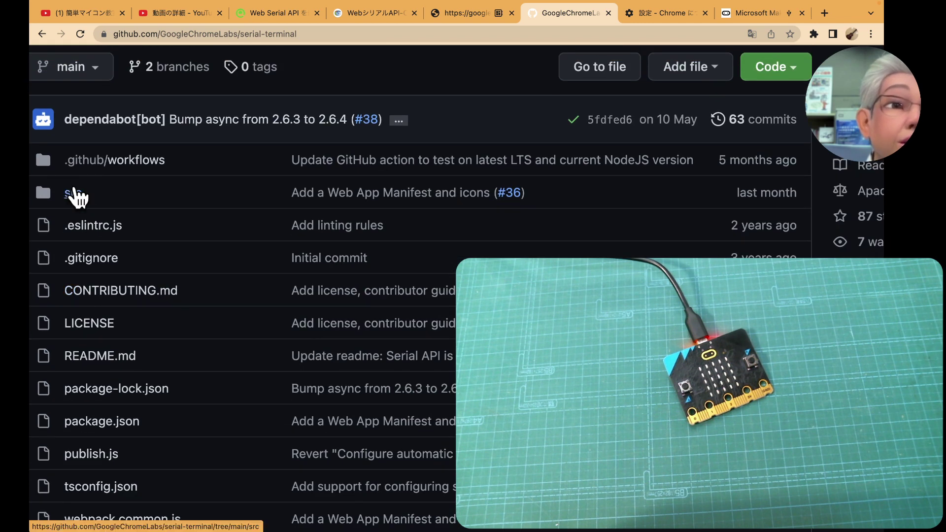
pyautogui.click(81, 193)
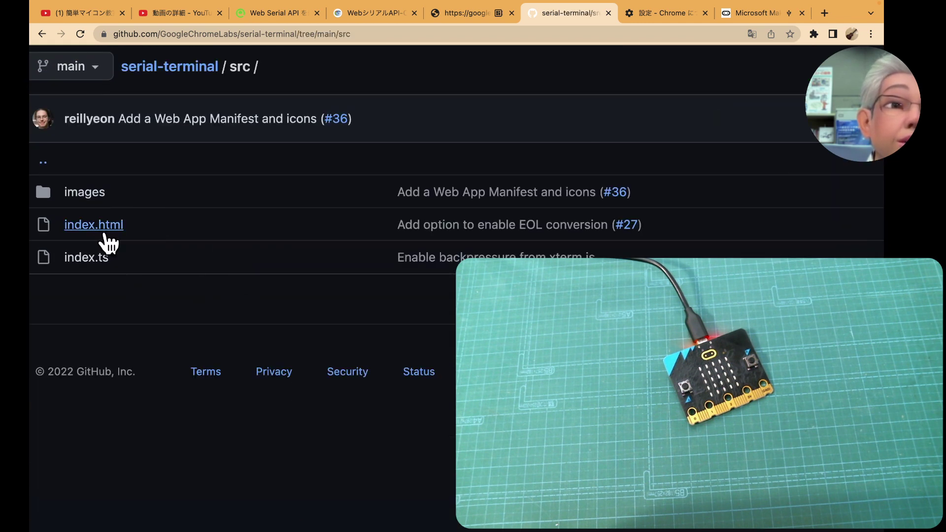
pyautogui.click(103, 228)
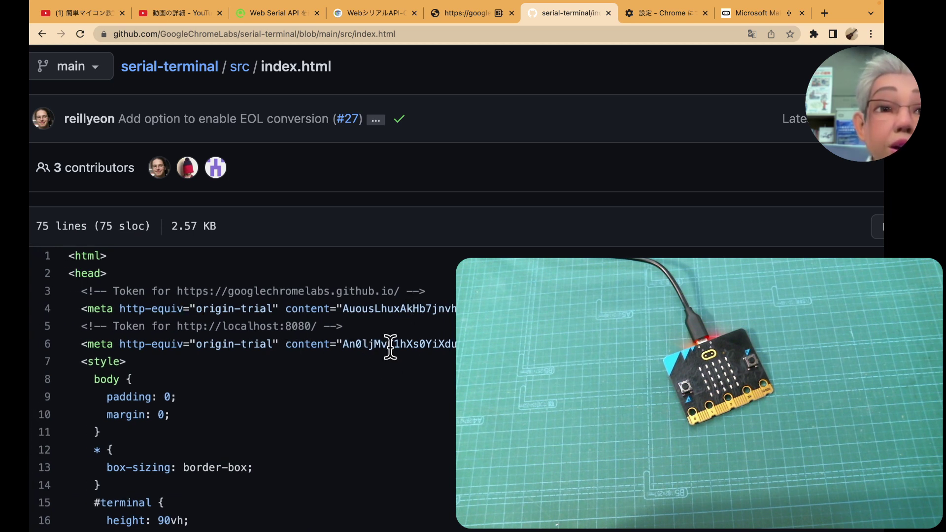
pyautogui.scroll(-4, 370, 359)
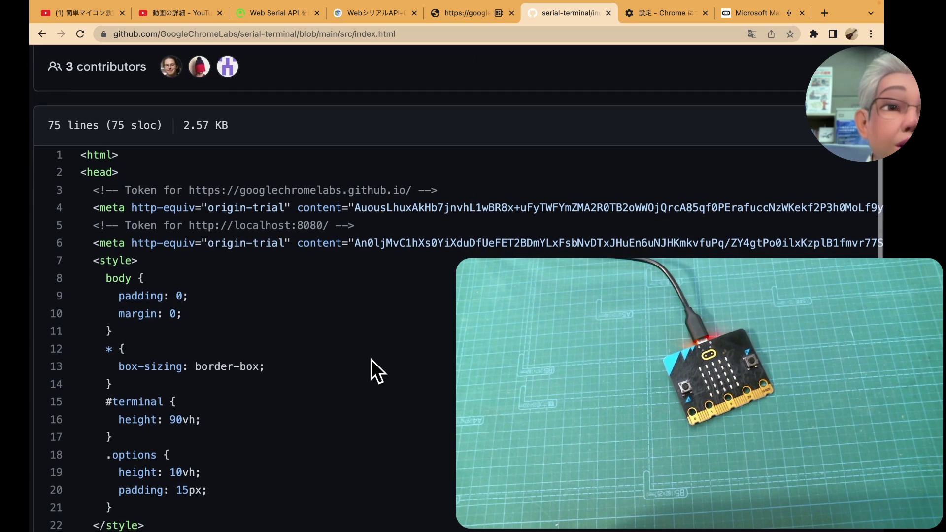
pyautogui.scroll(-2, 371, 359)
pyautogui.scroll(-2, 371, 359)
pyautogui.scroll(-2, 371, 360)
pyautogui.scroll(-2, 371, 360)
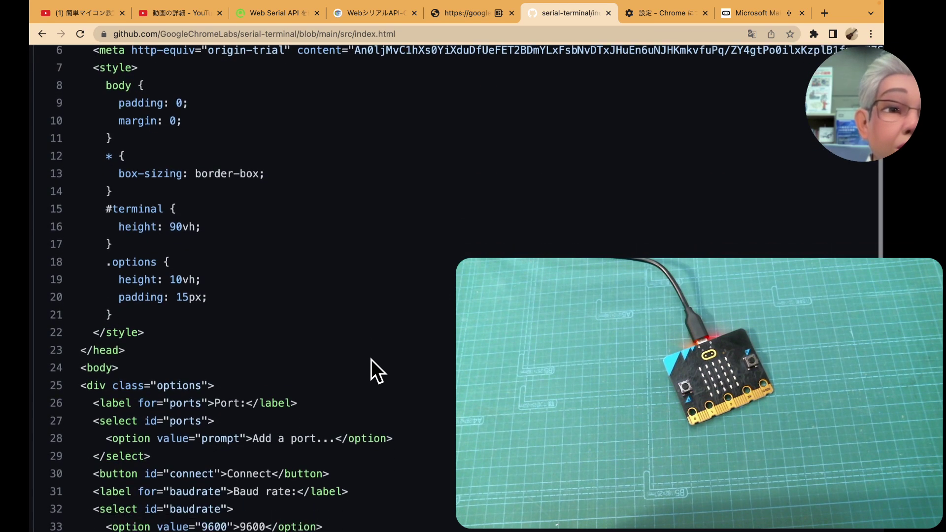
pyautogui.scroll(-4, 371, 360)
pyautogui.scroll(-4, 371, 359)
pyautogui.scroll(-4, 372, 359)
pyautogui.scroll(-6, 371, 360)
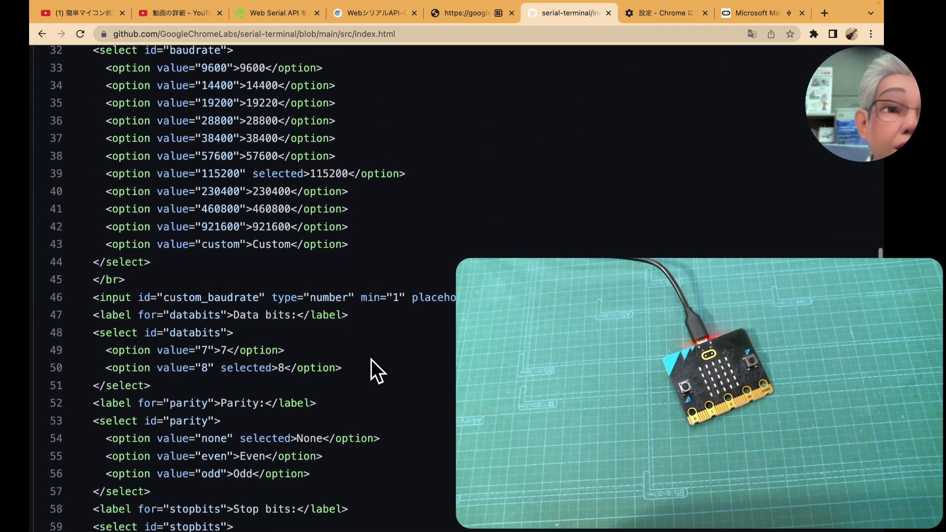
pyautogui.scroll(-3, 372, 359)
pyautogui.scroll(-2, 371, 359)
pyautogui.scroll(-4, 371, 359)
pyautogui.scroll(-1, 371, 359)
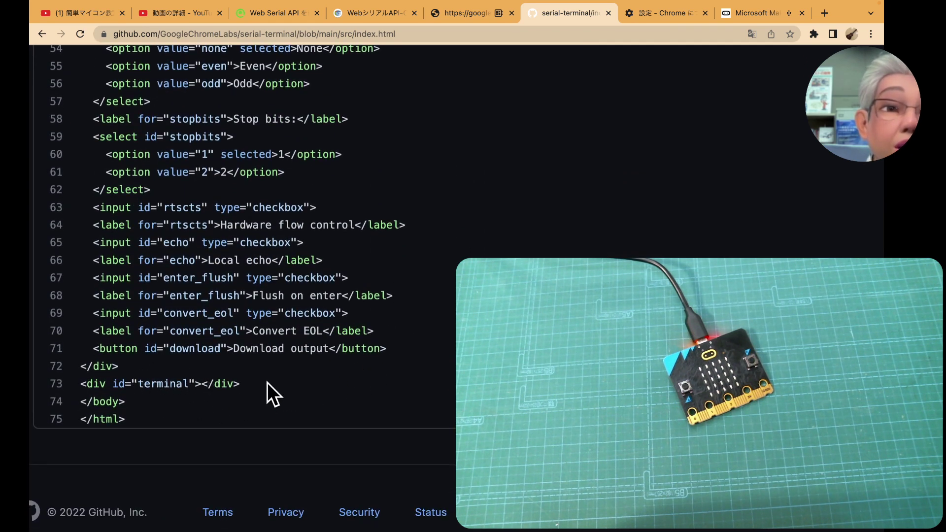
pyautogui.scroll(3, 289, 384)
pyautogui.scroll(2, 296, 389)
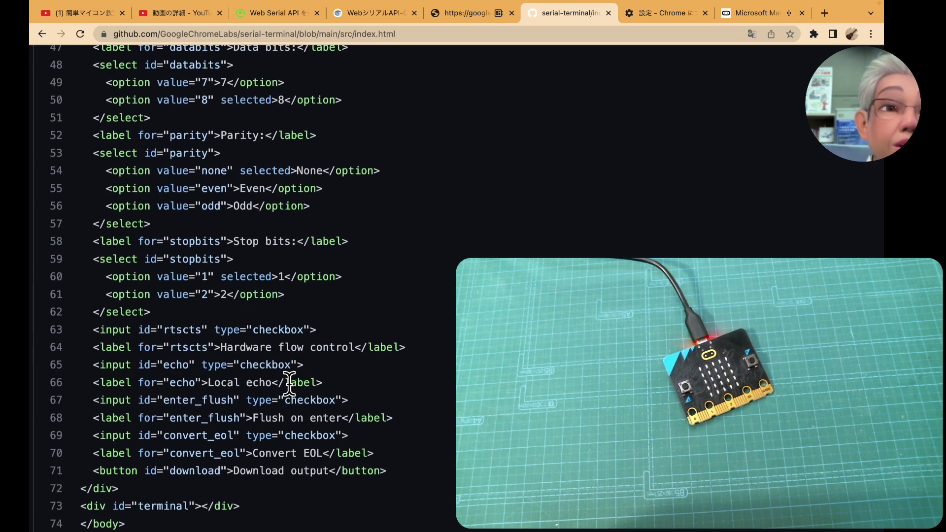
pyautogui.scroll(1, 198, 307)
pyautogui.scroll(2, 209, 310)
pyautogui.scroll(5, 209, 311)
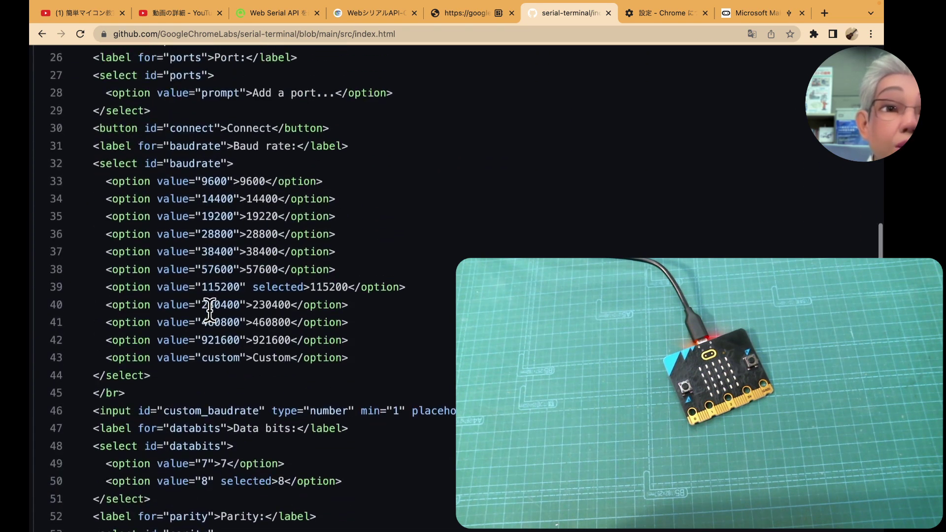
pyautogui.scroll(1, 210, 310)
pyautogui.scroll(1, 209, 310)
pyautogui.scroll(2, 209, 309)
pyautogui.scroll(1, 207, 325)
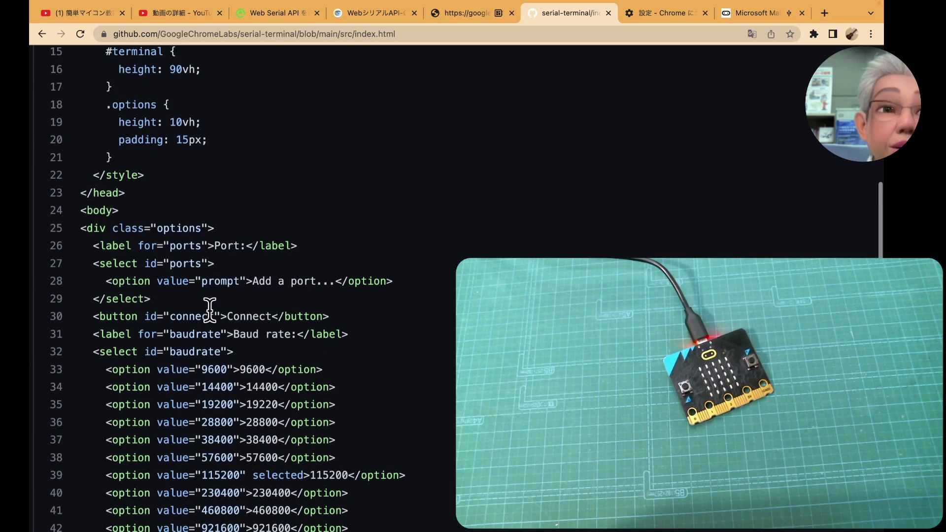
pyautogui.scroll(7, 207, 311)
pyautogui.scroll(2, 205, 327)
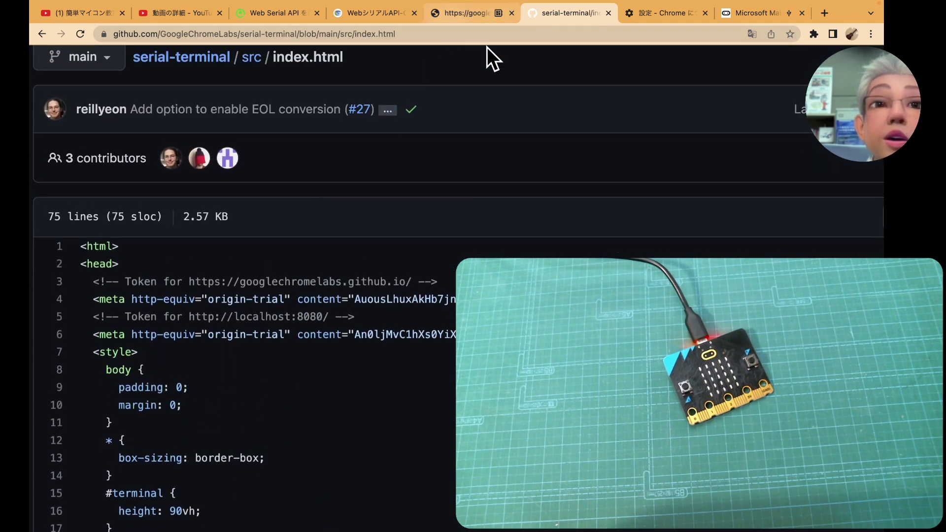
# View the terminal stream and MakeCode blocks, then return to the Qiita Web Serial API article.
pyautogui.click(445, 13)
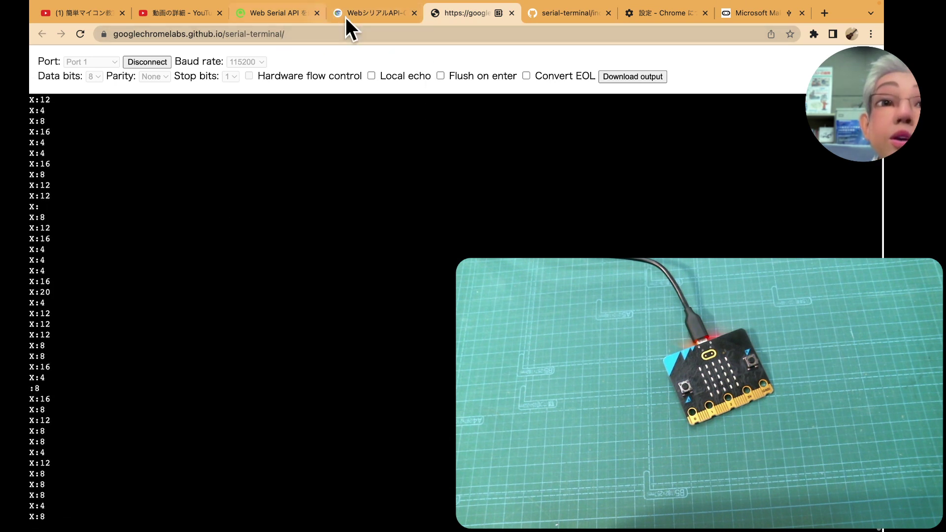
pyautogui.click(747, 15)
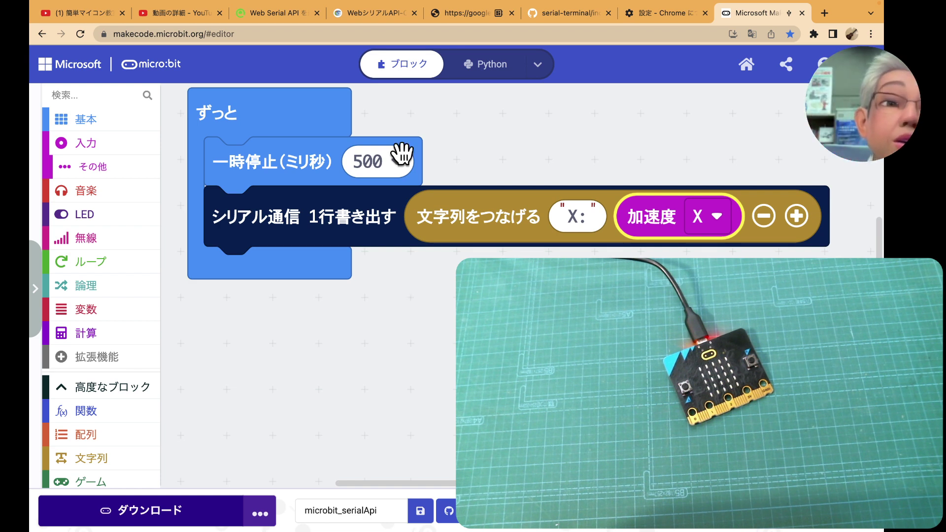
pyautogui.click(290, 16)
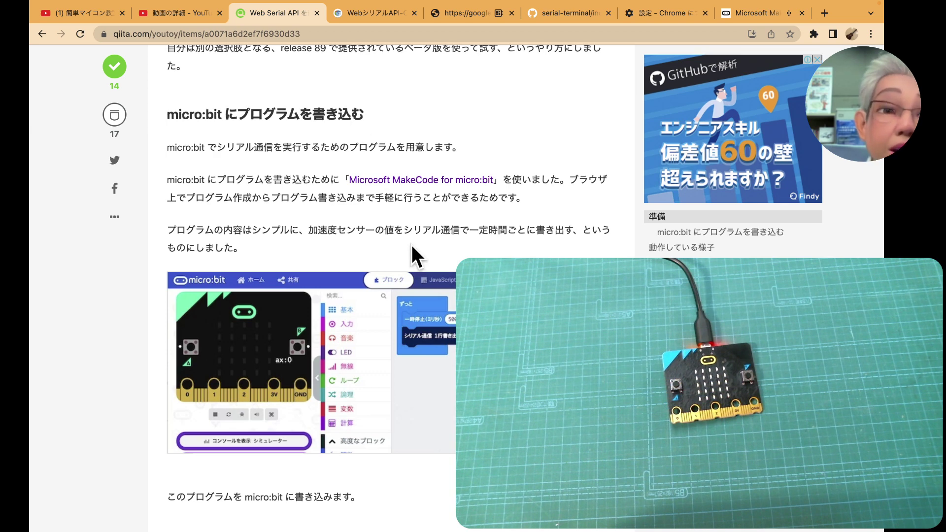
pyautogui.scroll(-3, 415, 243)
pyautogui.scroll(-3, 415, 243)
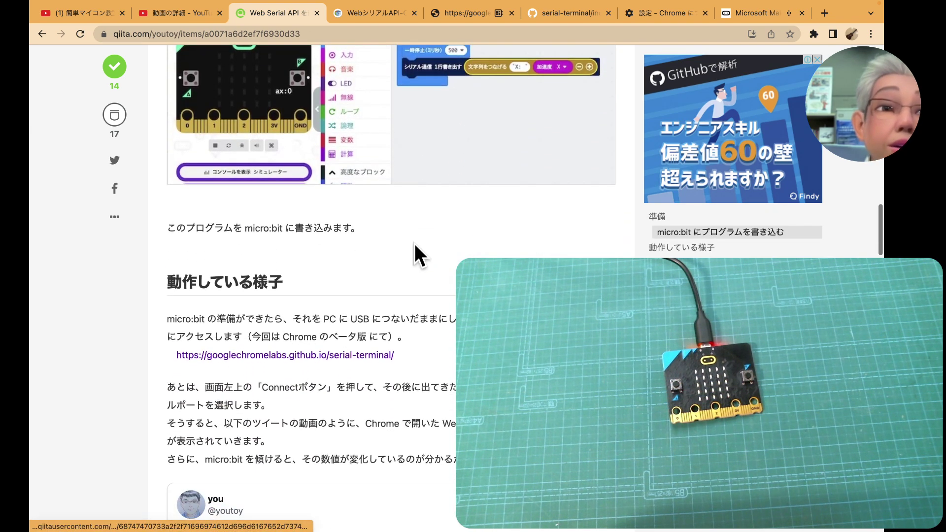
pyautogui.scroll(-2, 414, 243)
pyautogui.scroll(-1, 417, 245)
pyautogui.scroll(-1, 417, 244)
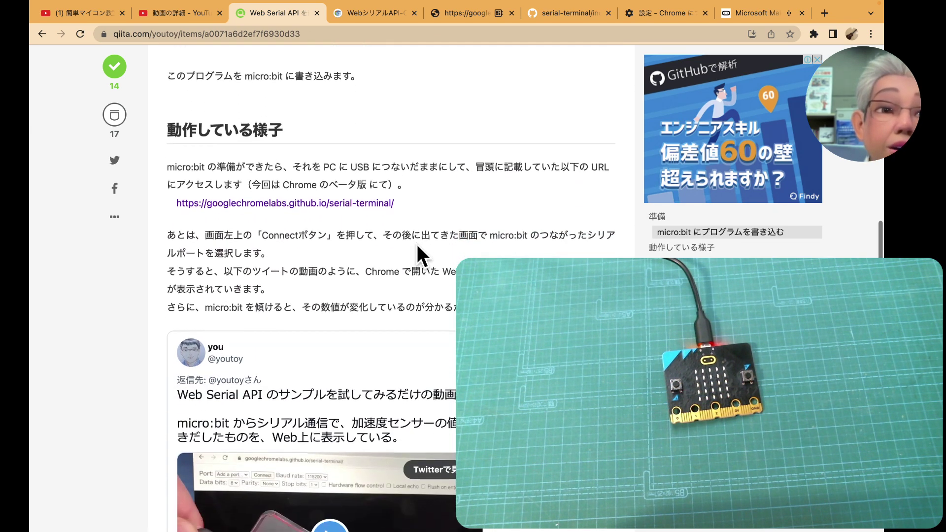
pyautogui.scroll(-1, 417, 244)
pyautogui.scroll(-1, 417, 244)
pyautogui.scroll(-3, 416, 245)
pyautogui.scroll(-2, 417, 244)
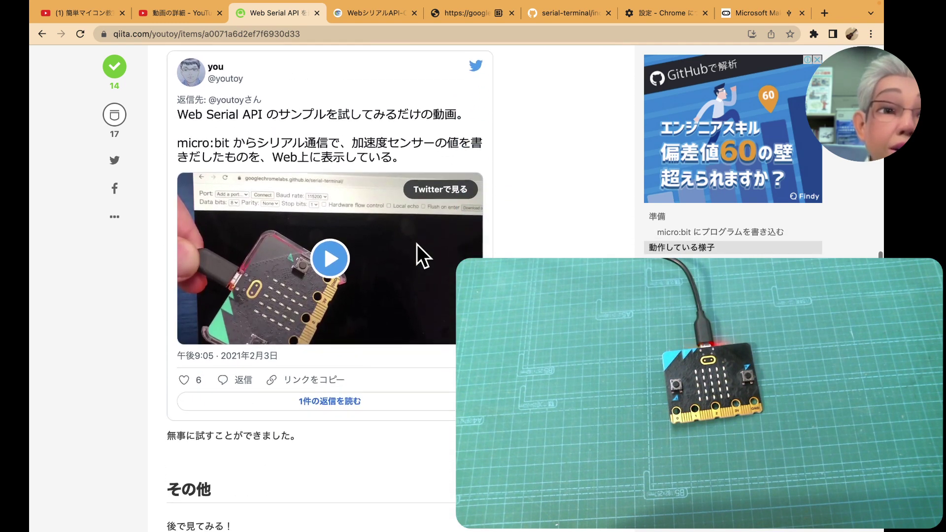
pyautogui.scroll(-4, 418, 245)
pyautogui.scroll(-2, 403, 257)
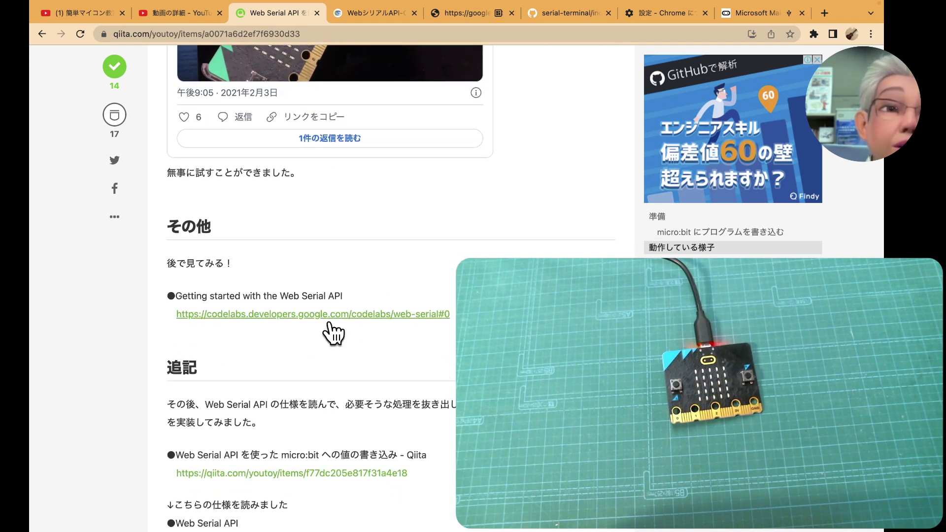
pyautogui.scroll(-3, 333, 330)
pyautogui.scroll(-1, 332, 341)
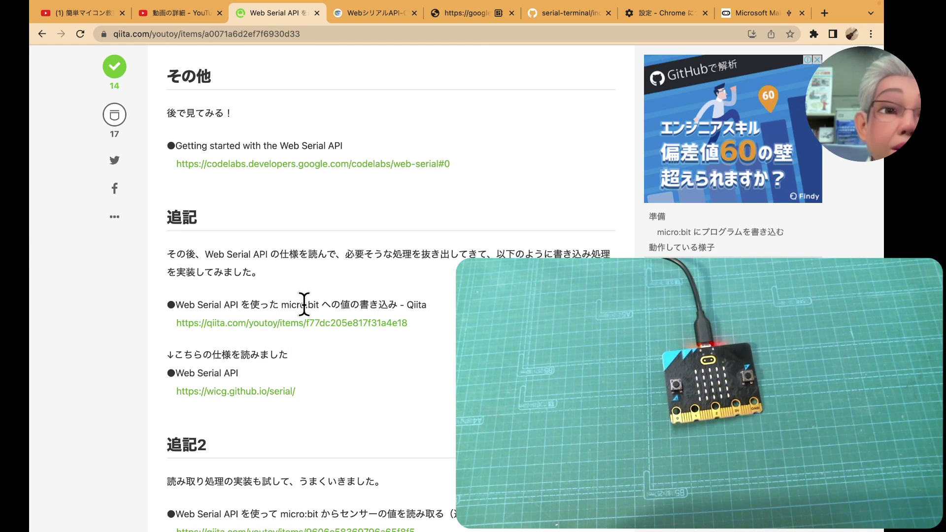
pyautogui.scroll(-3, 357, 400)
pyautogui.scroll(-1, 363, 409)
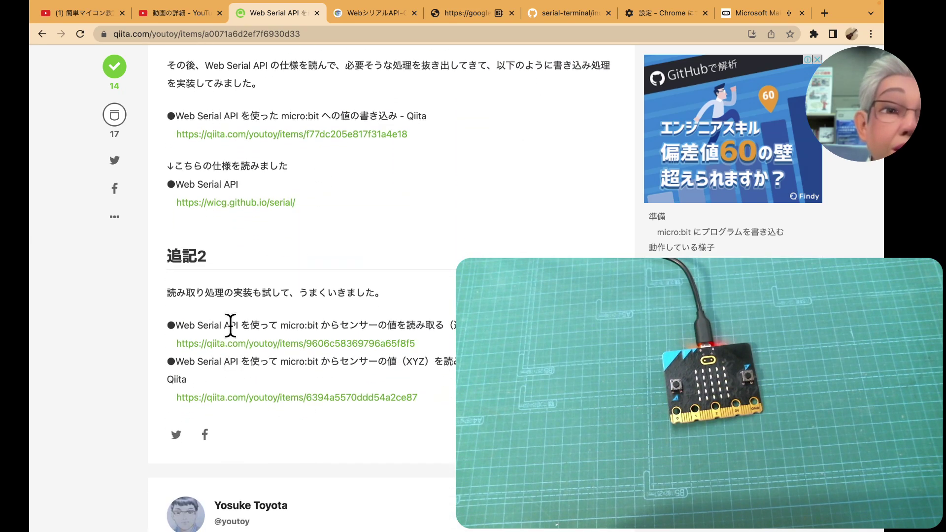
pyautogui.scroll(1, 448, 422)
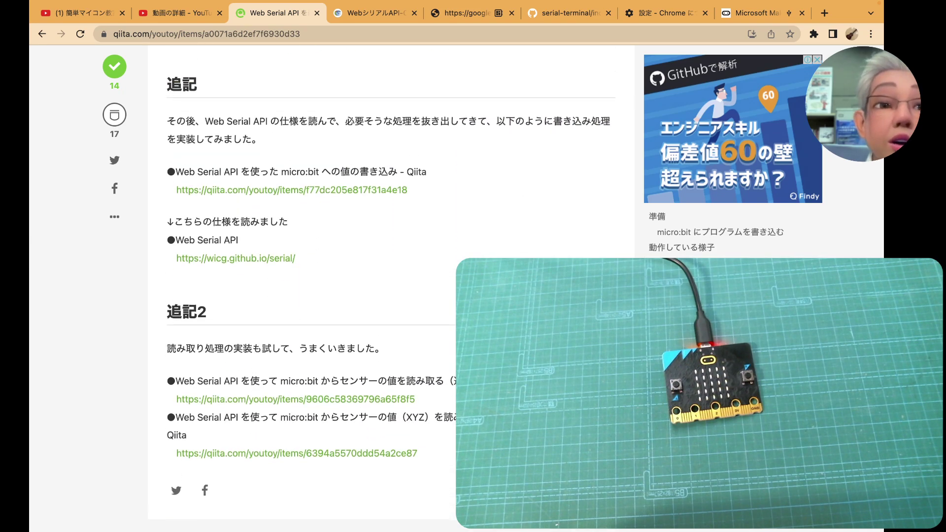
pyautogui.scroll(-2, 448, 423)
pyautogui.scroll(-1, 448, 422)
pyautogui.scroll(-1, 448, 422)
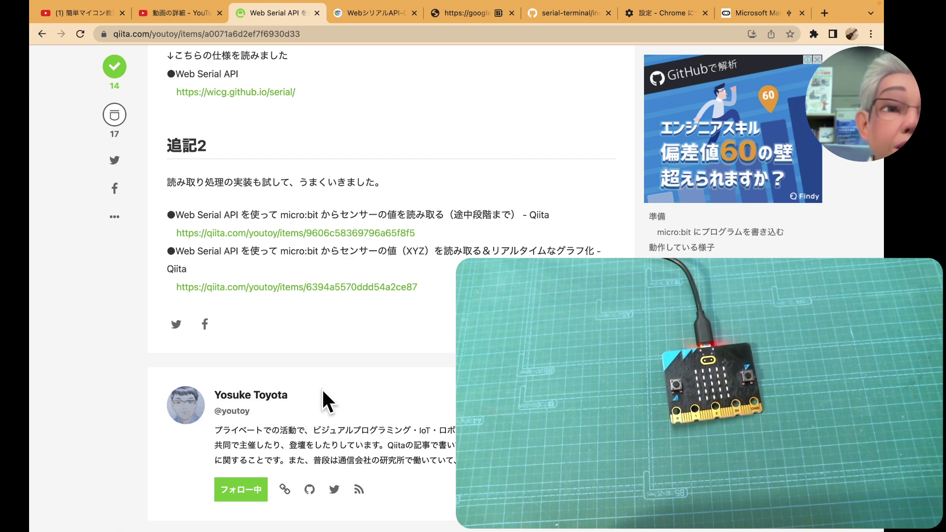
pyautogui.scroll(-2, 321, 388)
pyautogui.scroll(-3, 348, 424)
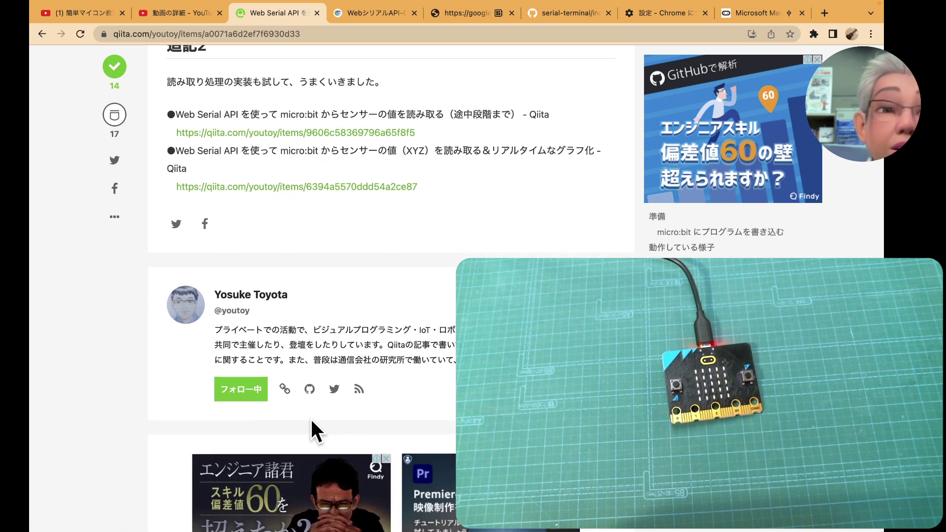
pyautogui.scroll(1, 311, 419)
pyautogui.scroll(1, 311, 419)
pyautogui.scroll(2, 311, 420)
pyautogui.scroll(1, 312, 420)
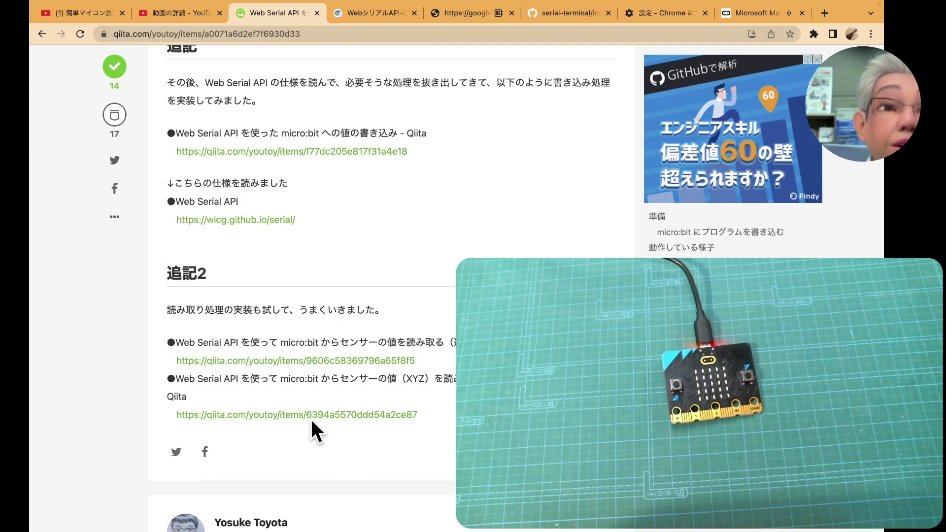
pyautogui.scroll(1, 311, 420)
pyautogui.scroll(2, 311, 419)
pyautogui.scroll(3, 312, 419)
pyautogui.scroll(6, 312, 420)
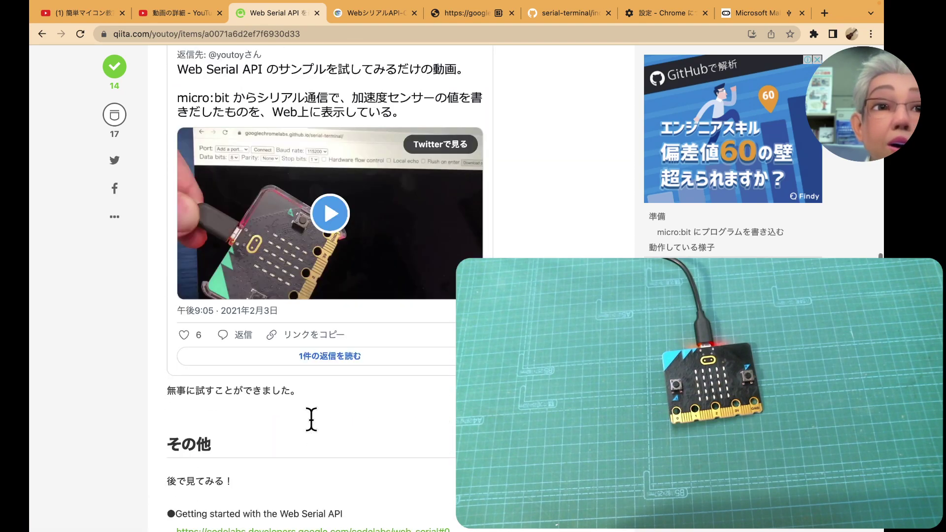
pyautogui.scroll(5, 312, 419)
pyautogui.scroll(3, 311, 420)
pyautogui.scroll(2, 311, 420)
pyautogui.scroll(2, 312, 419)
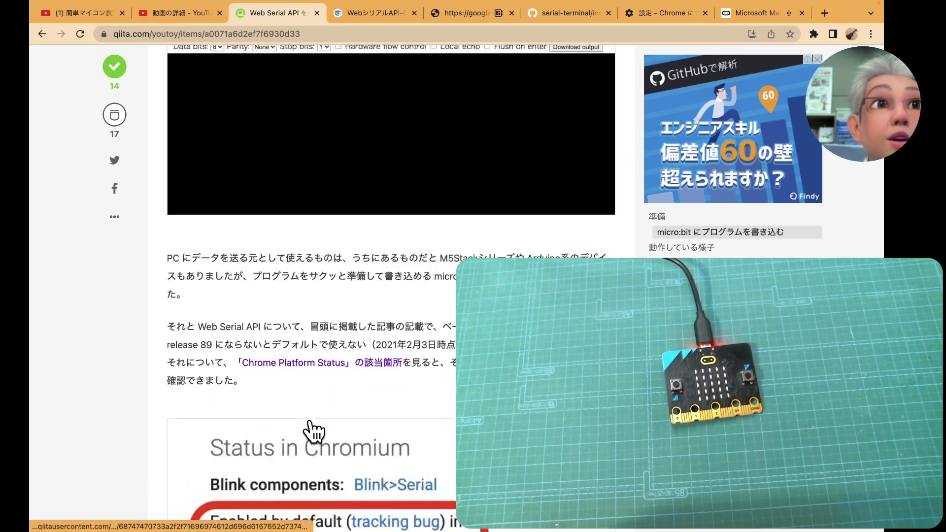
pyautogui.scroll(4, 311, 420)
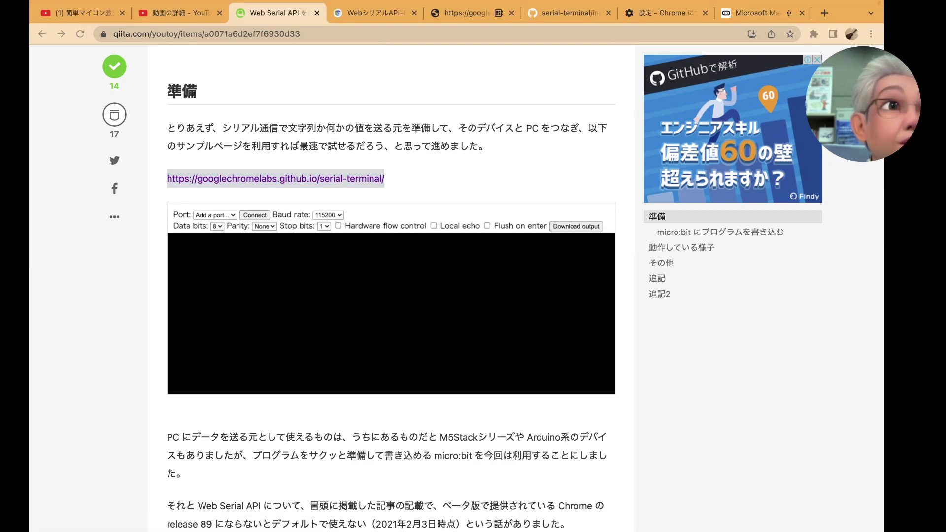
pyautogui.scroll(3, 445, 97)
pyautogui.scroll(5, 443, 94)
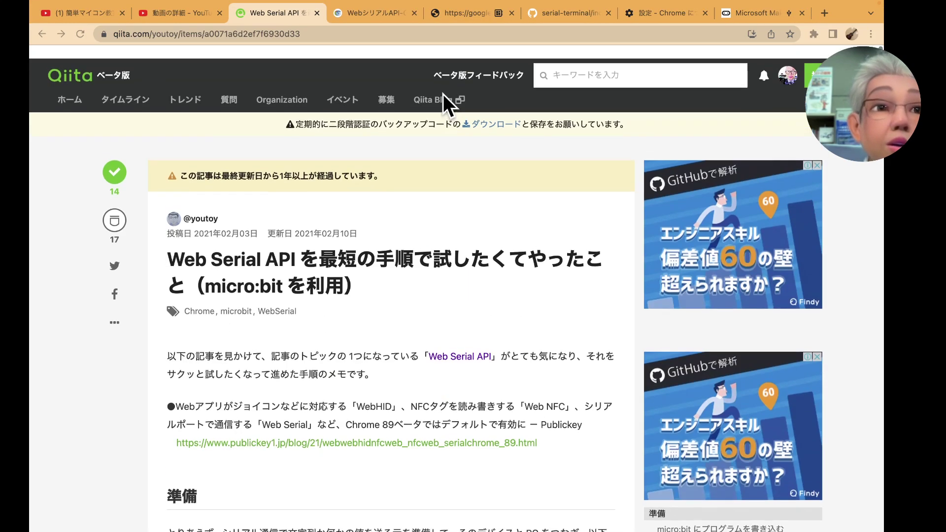